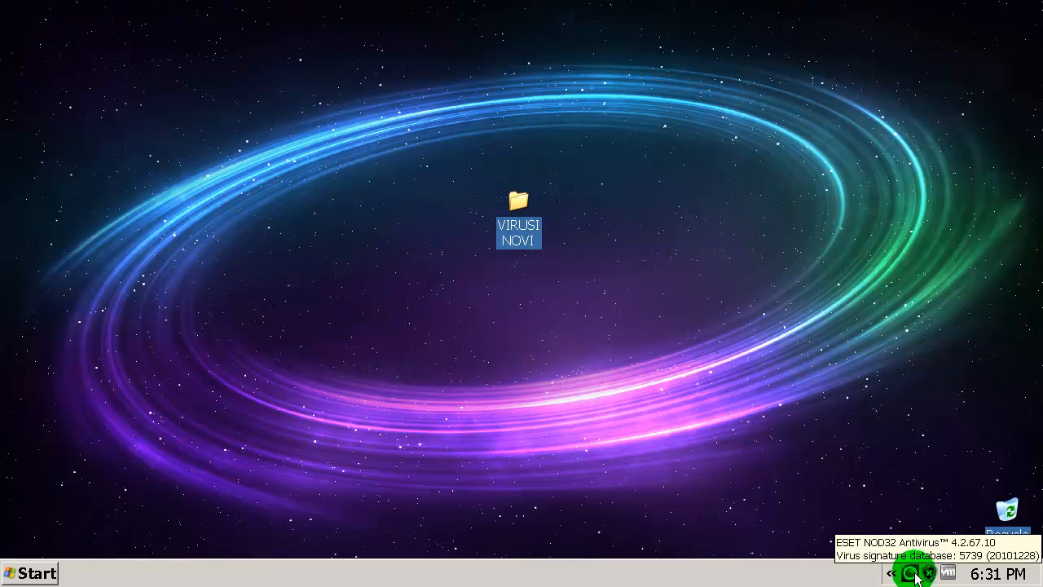
Bring up the ESET NOD32 main window from the tray, showing all protection disabled
{"action": "double_click", "coordinate": [915, 576]}
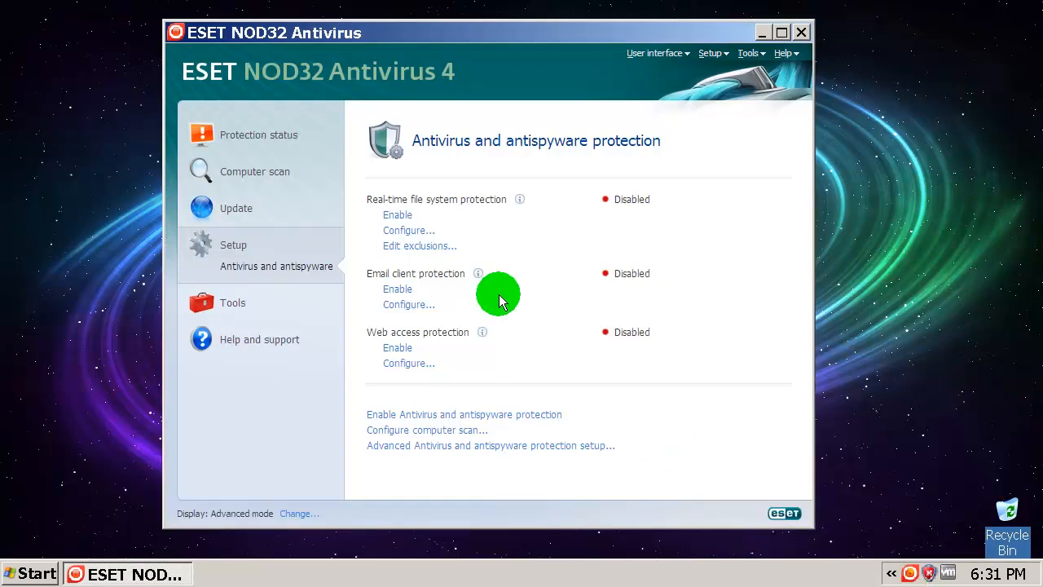
{"action": "left_click", "coordinate": [797, 61]}
{"action": "left_click", "coordinate": [588, 303]}
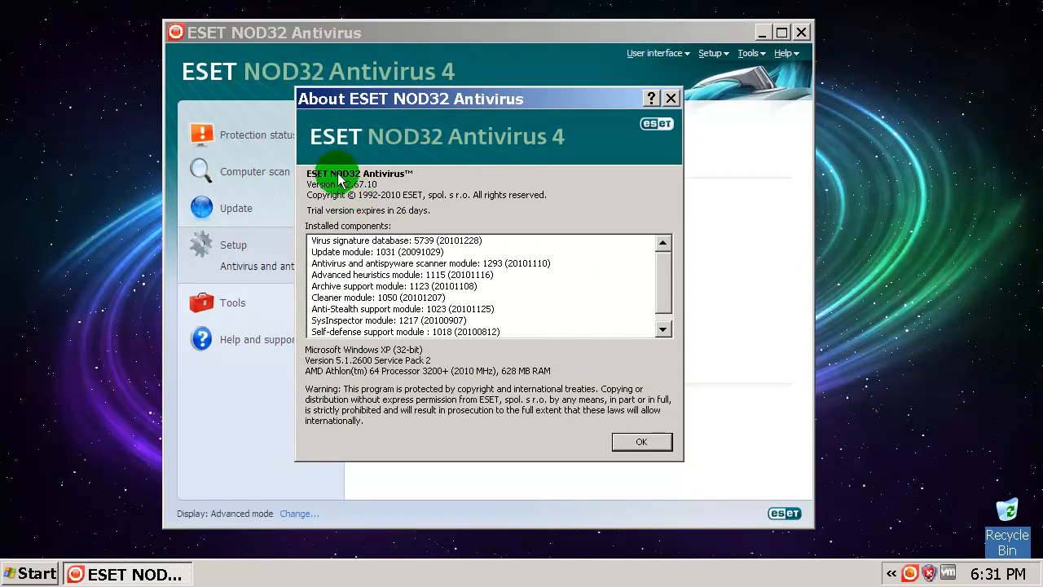
{"action": "left_click", "coordinate": [640, 442]}
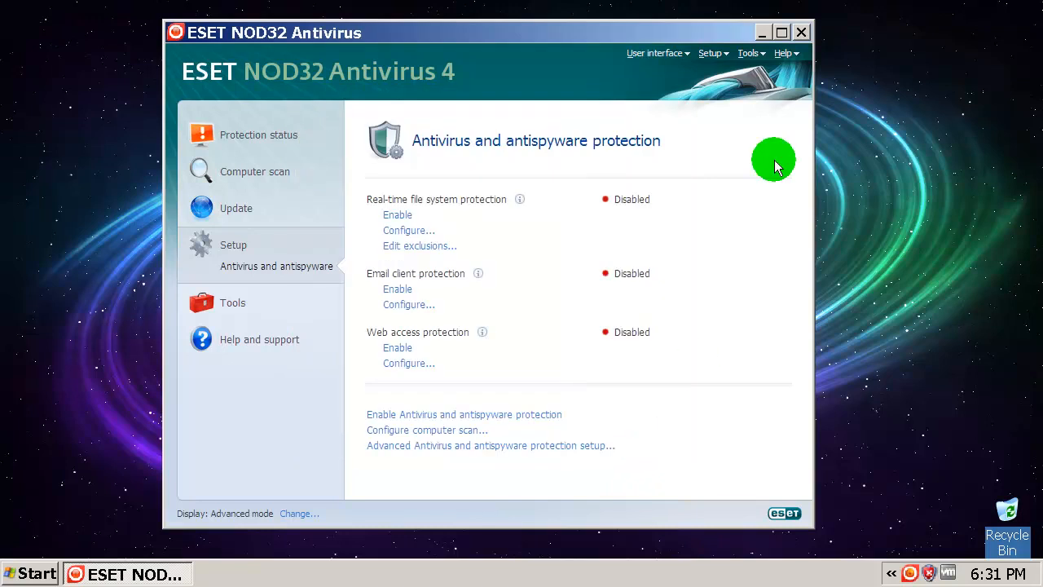
{"action": "left_click_drag", "start_coordinate": [709, 39], "coordinate": [644, 42]}
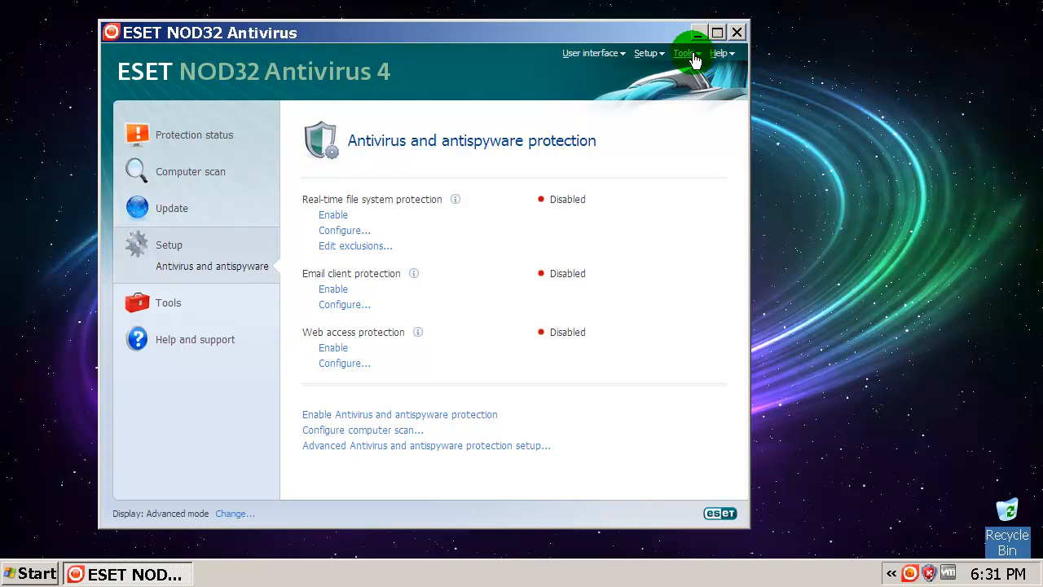
Reach the ThreatSense engine parameters for On-demand computer scan in Advanced setup
{"action": "left_click", "coordinate": [683, 53]}
{"action": "left_click", "coordinate": [650, 57]}
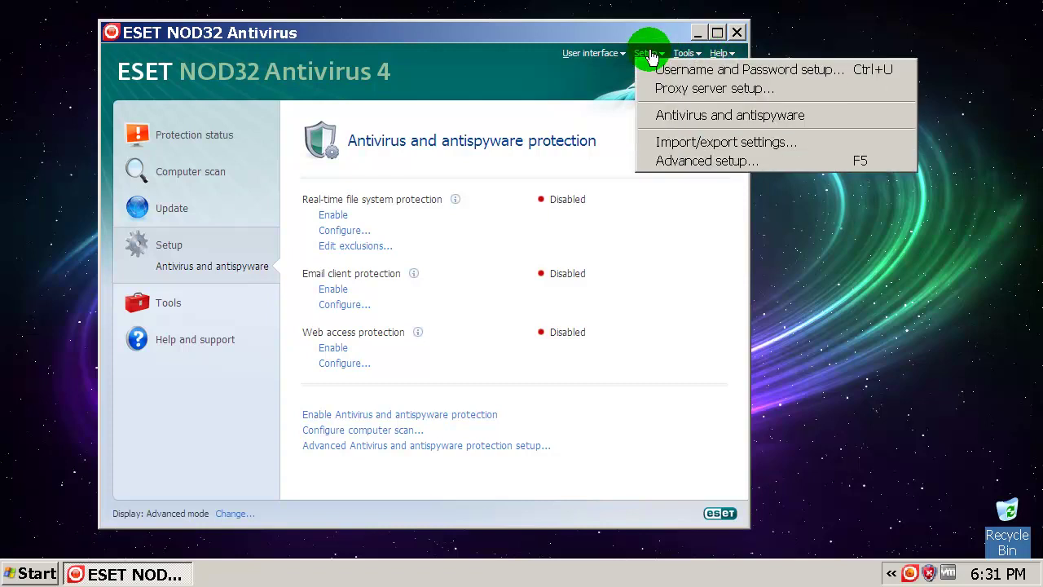
{"action": "left_click", "coordinate": [668, 157]}
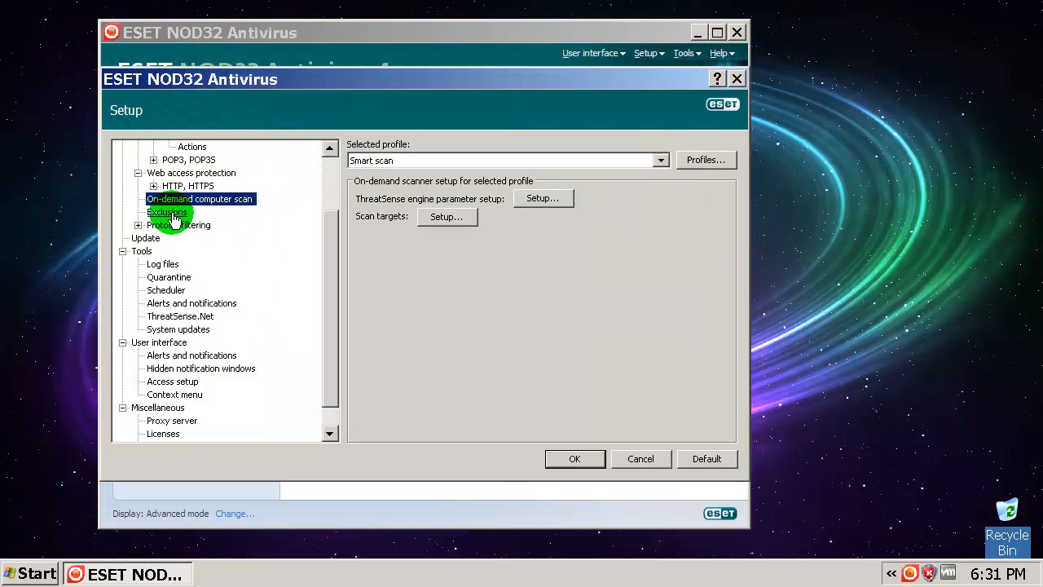
{"action": "left_click", "coordinate": [180, 188]}
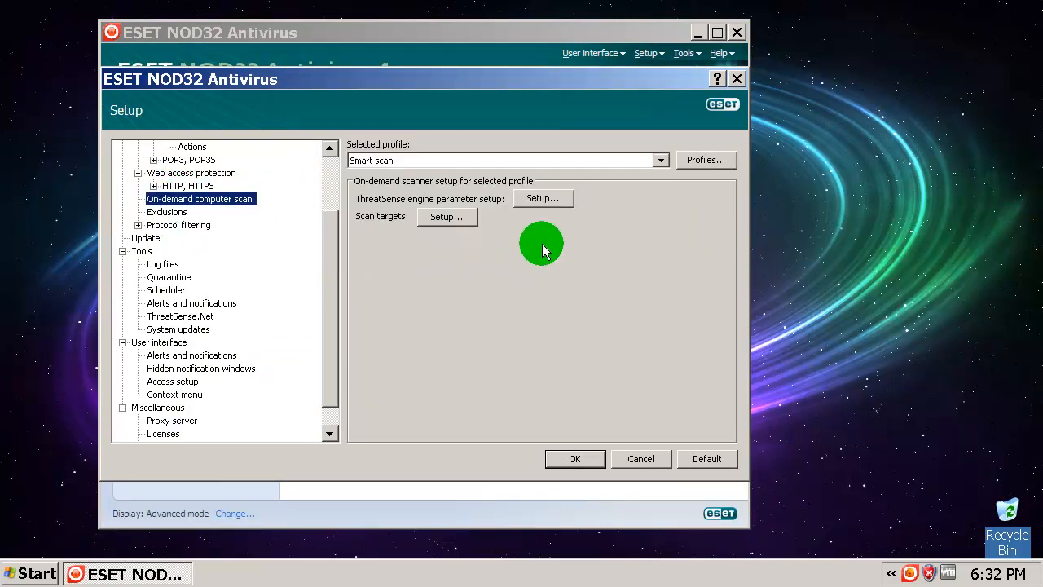
{"action": "left_click", "coordinate": [534, 198]}
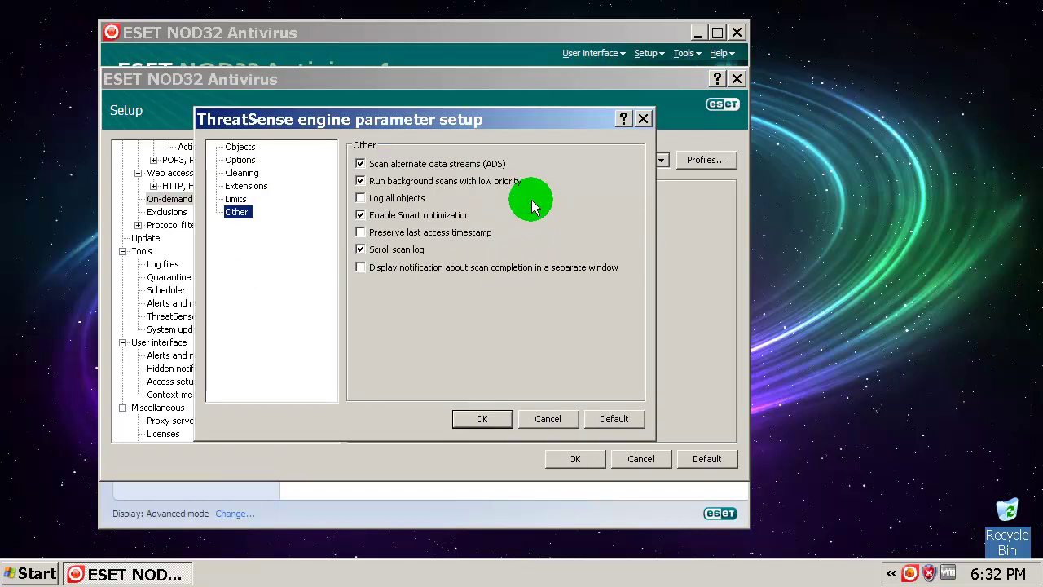
Enable detection of potentially unsafe applications and set cleaning level to Strict, then confirm
{"action": "left_click", "coordinate": [240, 147]}
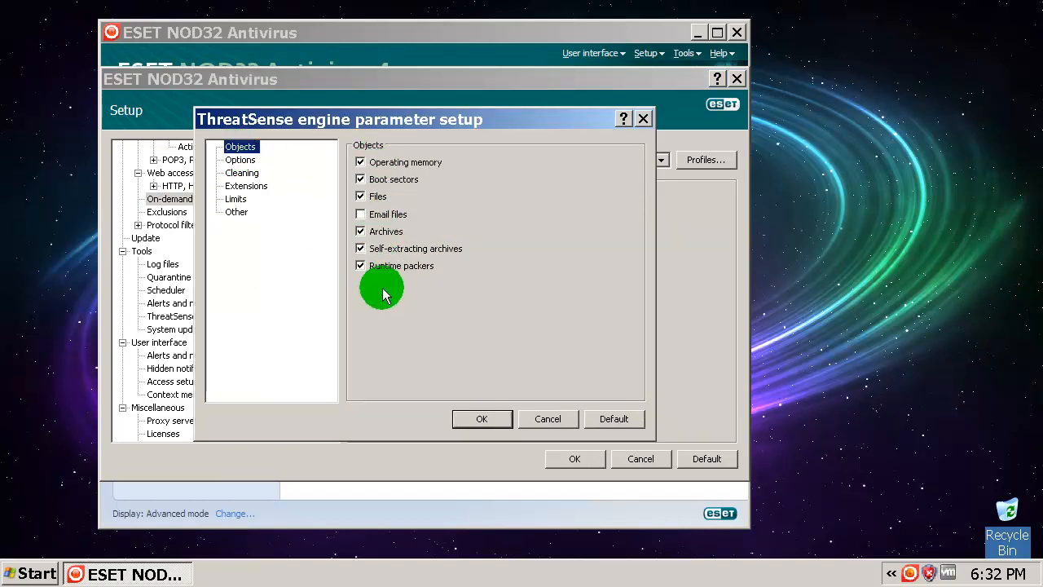
{"action": "left_click", "coordinate": [241, 160]}
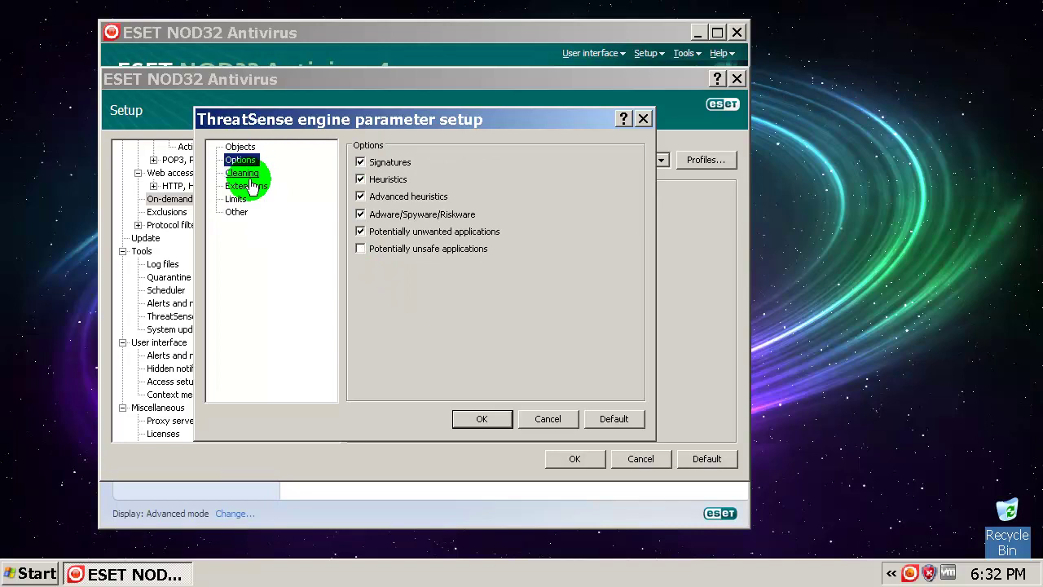
{"action": "left_click", "coordinate": [360, 249]}
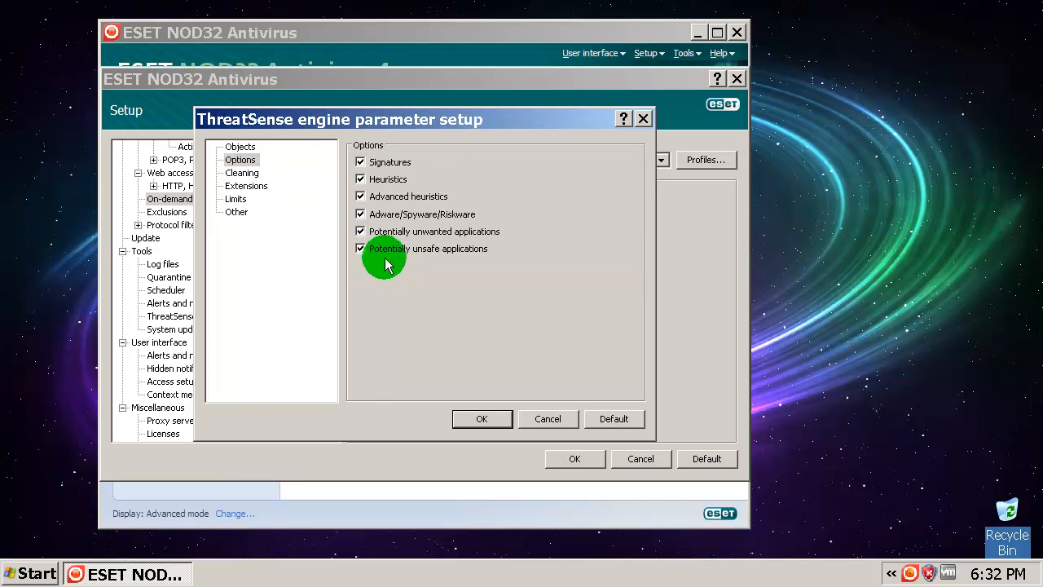
{"action": "left_click", "coordinate": [241, 174]}
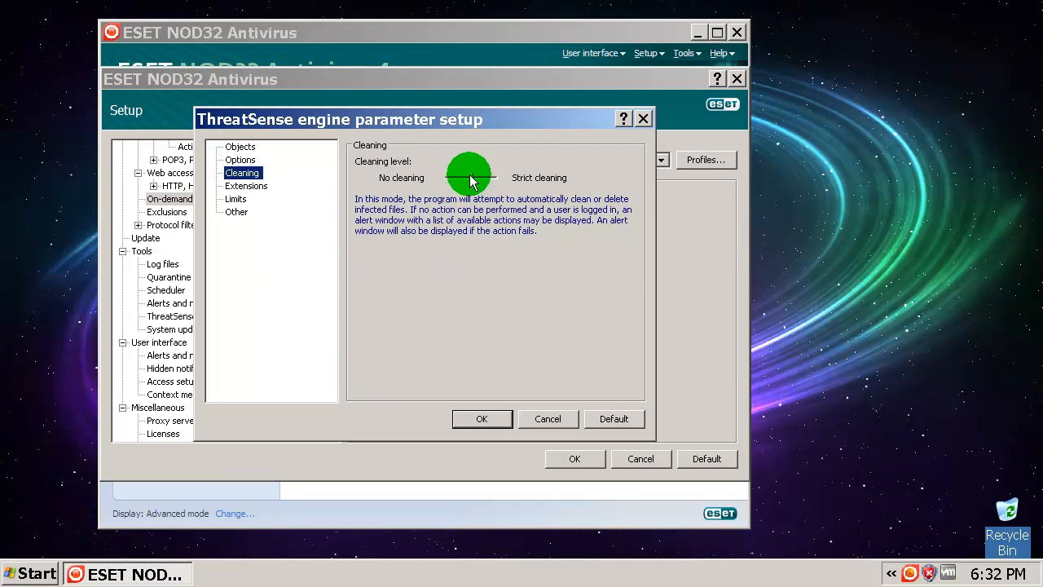
{"action": "left_click_drag", "start_coordinate": [472, 179], "coordinate": [496, 178]}
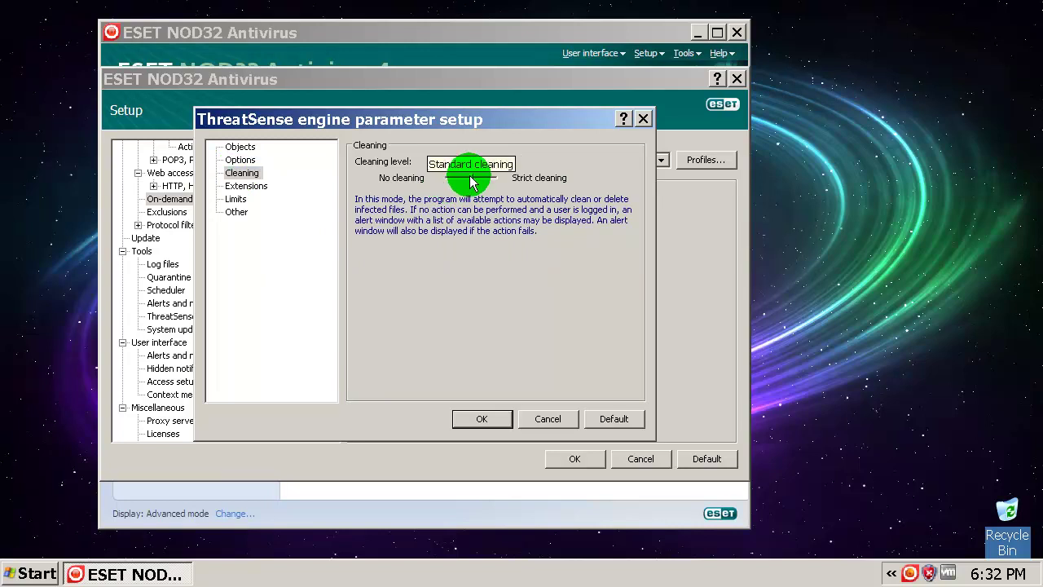
{"action": "left_click", "coordinate": [493, 419]}
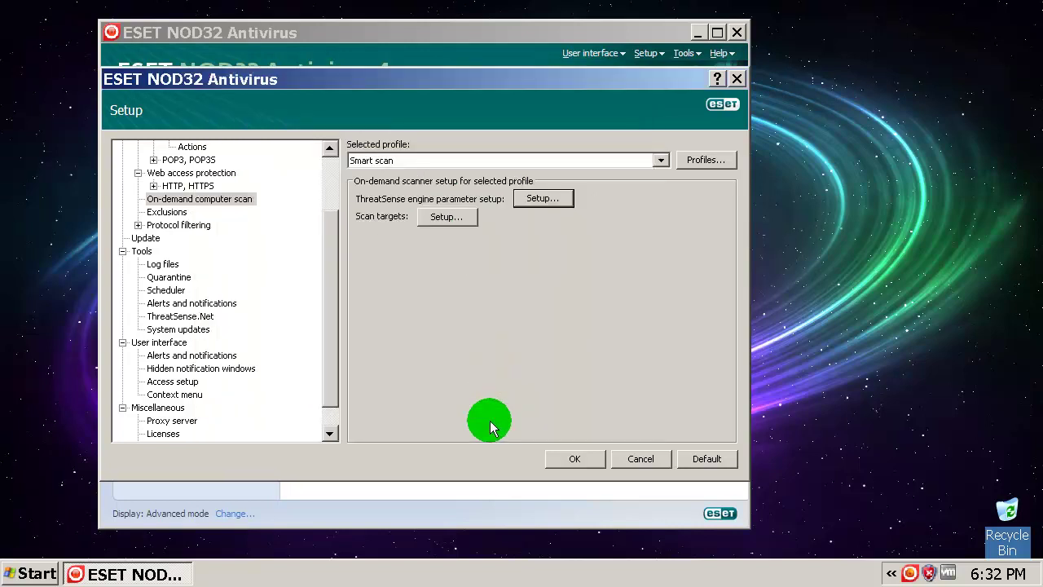
Save the advanced settings and run Update virus signature database
{"action": "left_click", "coordinate": [577, 461]}
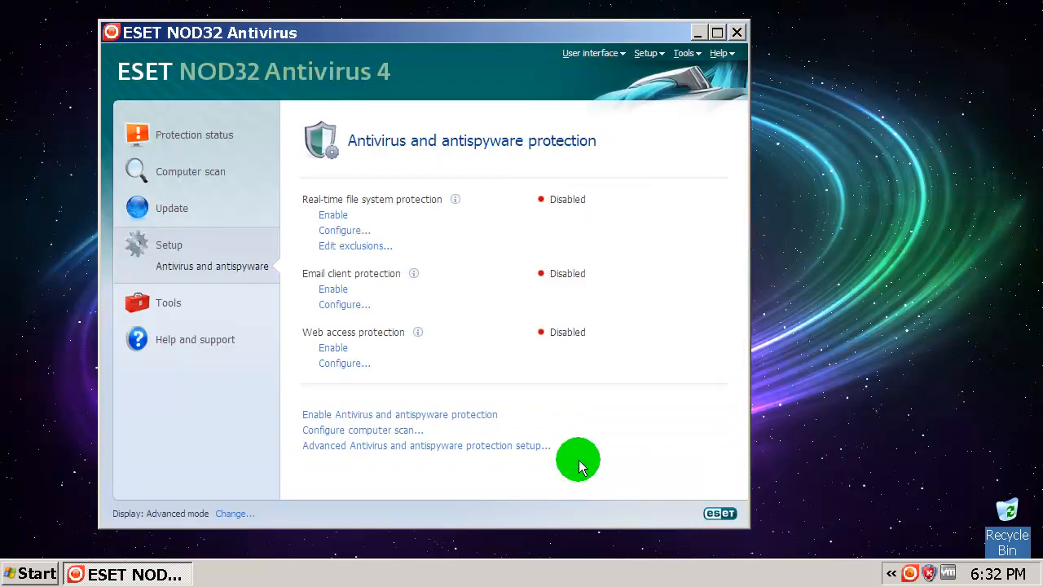
{"action": "left_click_drag", "start_coordinate": [510, 37], "coordinate": [533, 26]}
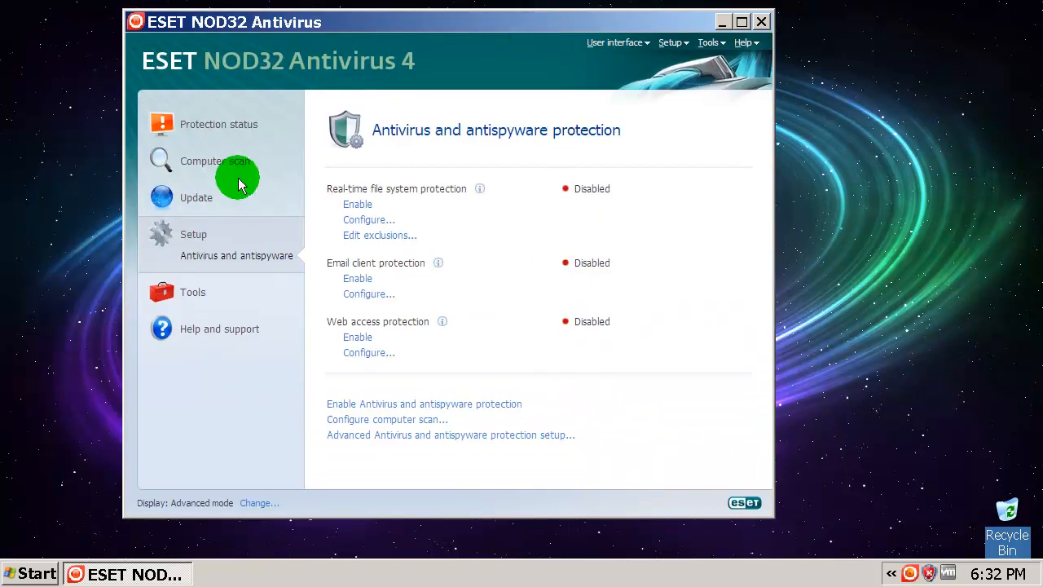
{"action": "left_click", "coordinate": [188, 195]}
{"action": "left_click", "coordinate": [462, 187]}
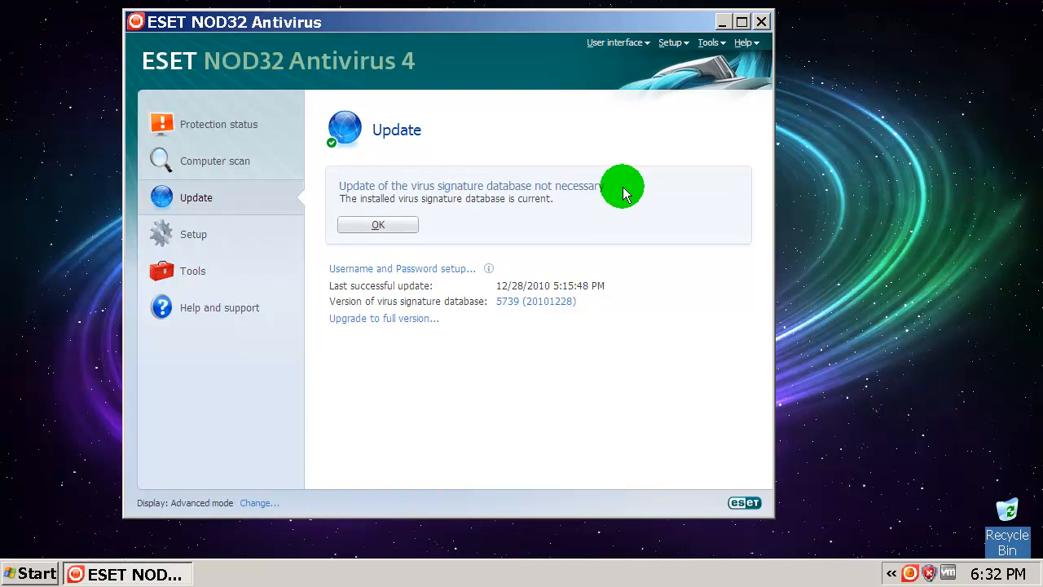
Acknowledge the update-not-necessary message and close the antivirus window
{"action": "left_click_drag", "start_coordinate": [533, 25], "coordinate": [551, 26]}
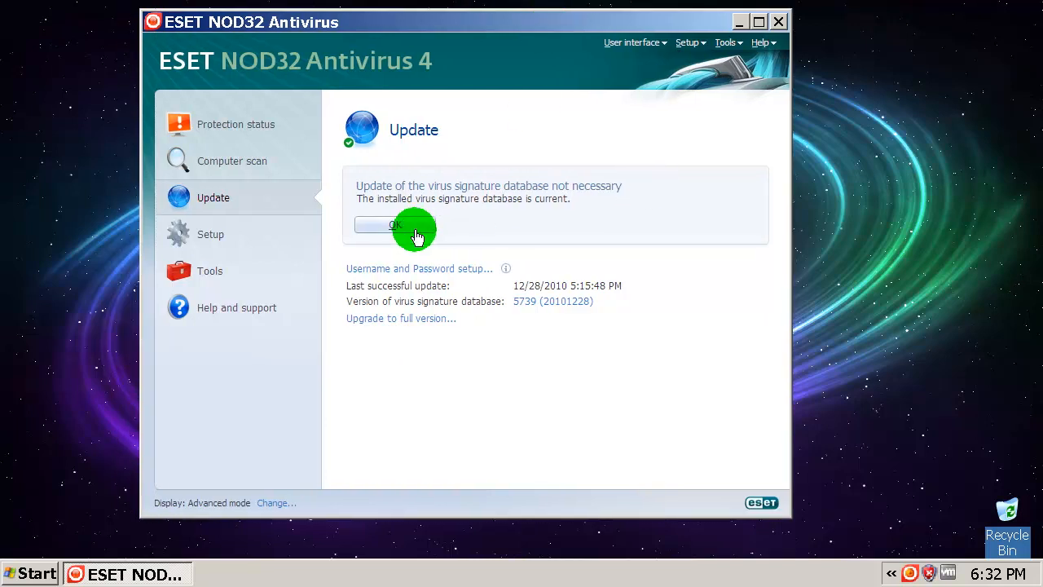
{"action": "left_click", "coordinate": [414, 231]}
{"action": "left_click_drag", "start_coordinate": [659, 27], "coordinate": [643, 32]}
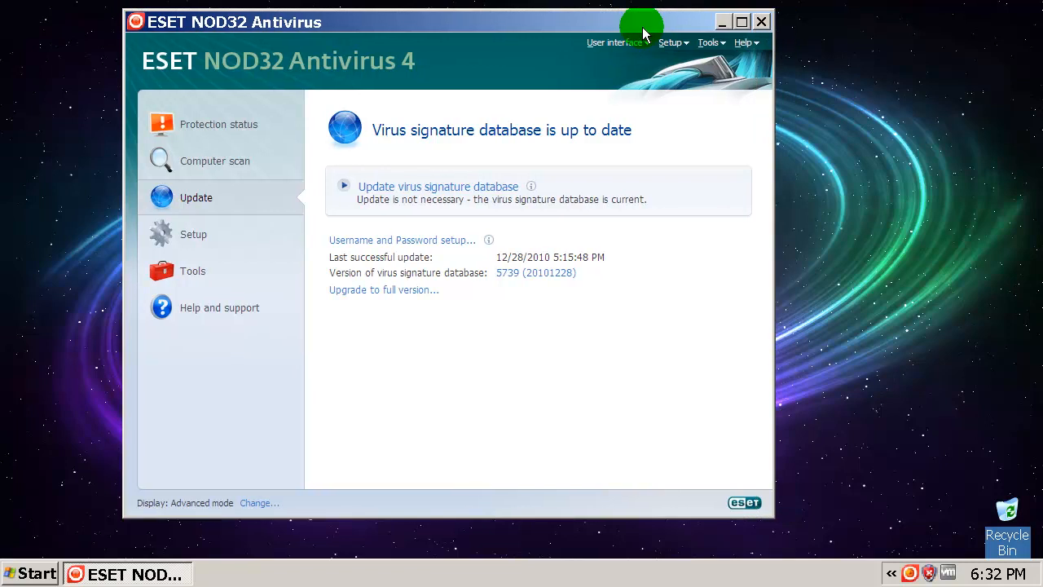
{"action": "left_click", "coordinate": [762, 27]}
Browse the VIRUSI NOVI folder and its 01.10.2010 subfolder, then close the window
{"action": "double_click", "coordinate": [515, 210]}
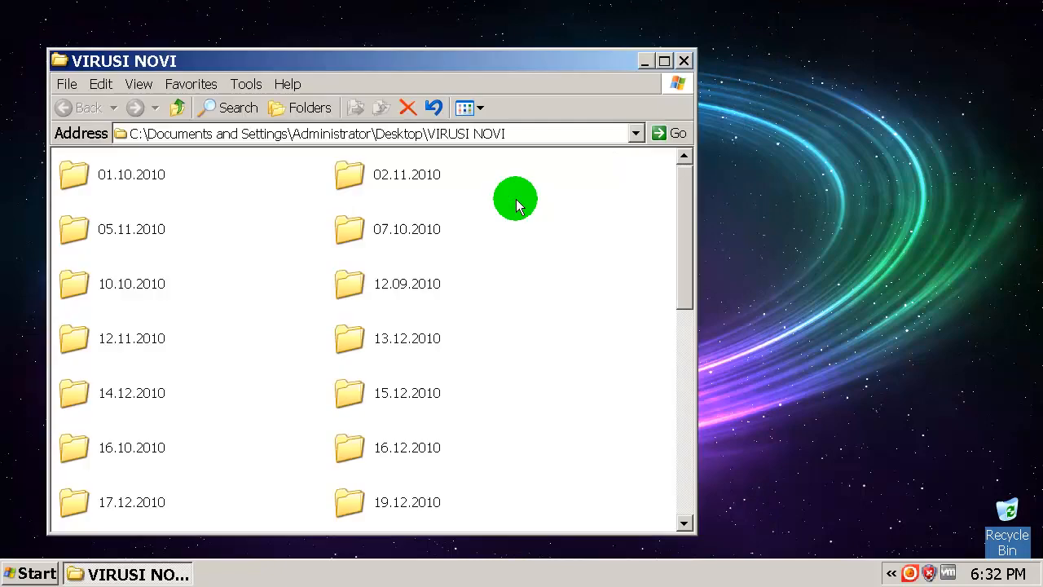
{"action": "double_click", "coordinate": [84, 178]}
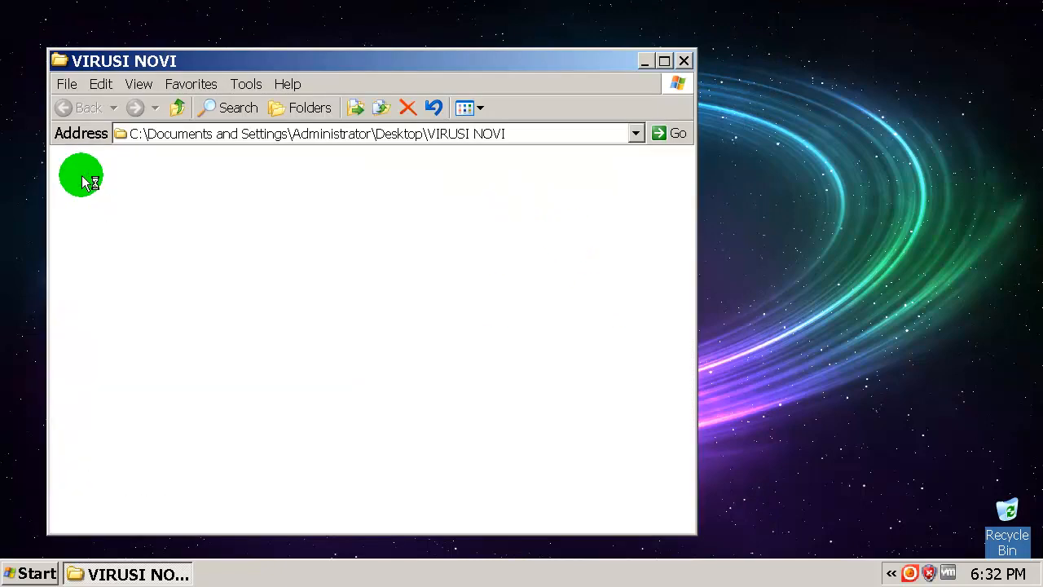
{"action": "left_click", "coordinate": [63, 109]}
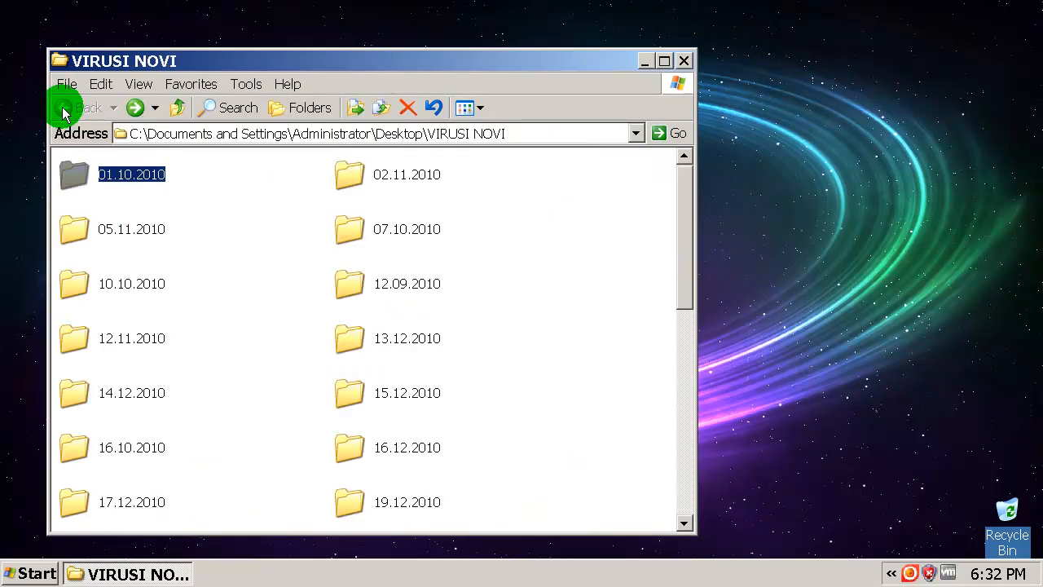
{"action": "mouse_move", "coordinate": [682, 180]}
{"action": "left_mouse_down"}
{"action": "mouse_move", "coordinate": [689, 373]}
{"action": "mouse_move", "coordinate": [683, 80]}
{"action": "left_mouse_up"}
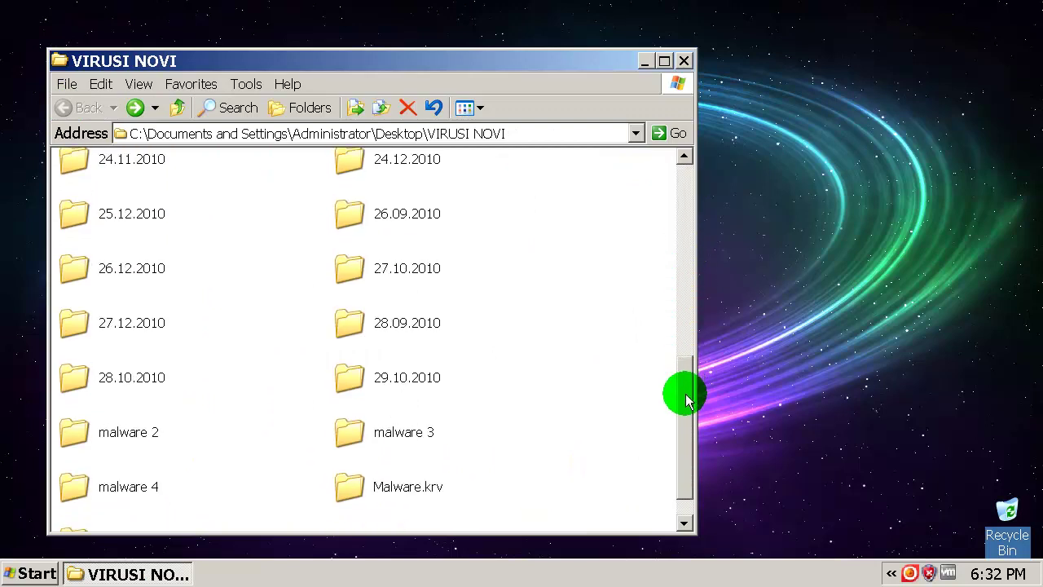
{"action": "left_click", "coordinate": [683, 61]}
Refresh the desktop and view VIRUSI NOVI's properties (3.48 GB, 10,000 files, 33 folders)
{"action": "right_click", "coordinate": [681, 72]}
{"action": "left_click", "coordinate": [704, 102]}
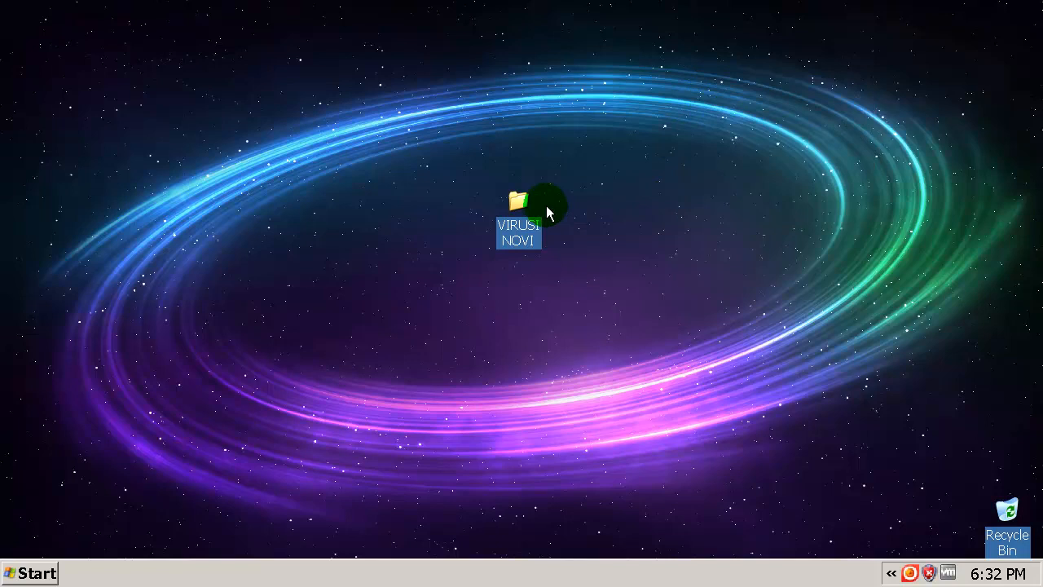
{"action": "right_click", "coordinate": [521, 204]}
{"action": "left_click", "coordinate": [569, 484]}
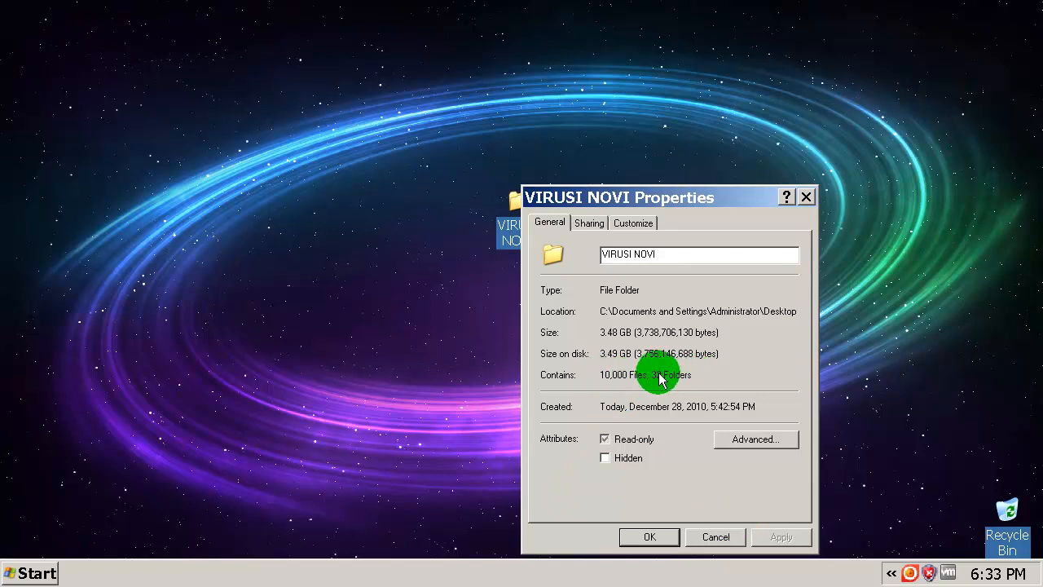
Close the properties and enable antivirus and antispyware protection from the tray icon
{"action": "left_click", "coordinate": [733, 534]}
{"action": "right_click", "coordinate": [805, 266]}
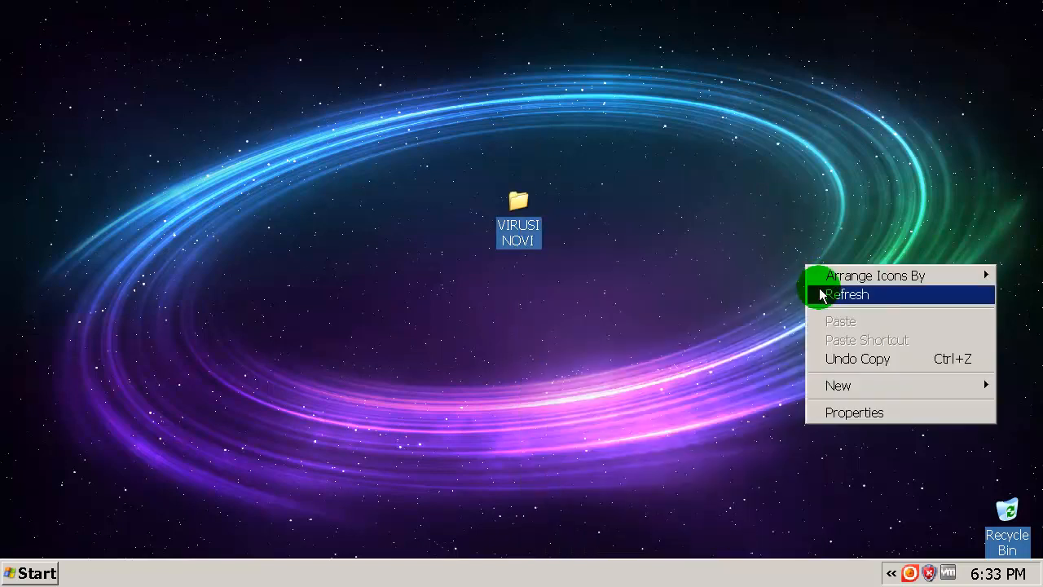
{"action": "left_click", "coordinate": [820, 295]}
{"action": "right_click", "coordinate": [912, 574]}
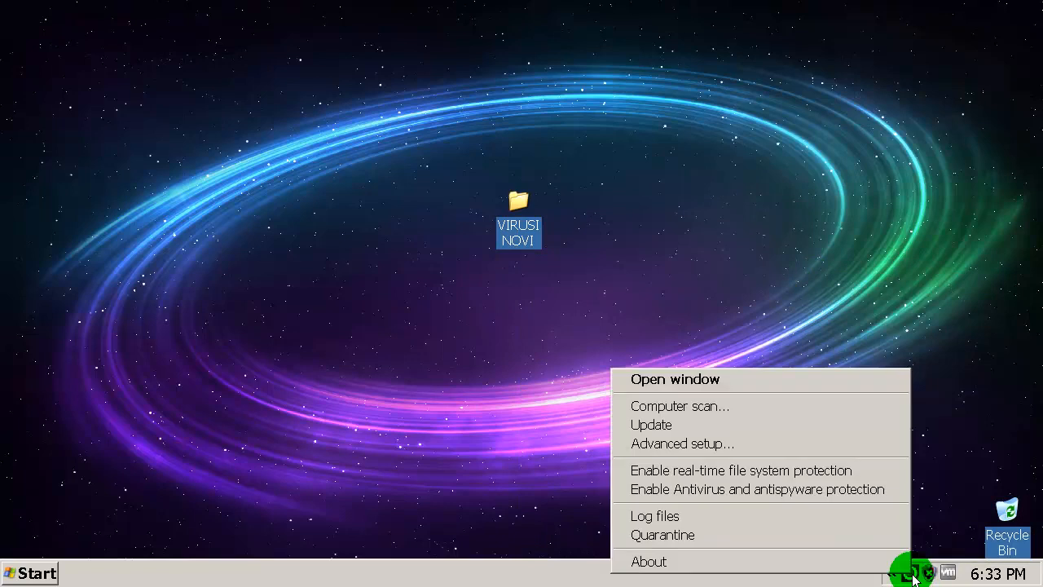
{"action": "left_click", "coordinate": [708, 489]}
Start an ESET Clean files scan of the VIRUSI NOVI folder from its context menu
{"action": "right_click", "coordinate": [783, 280]}
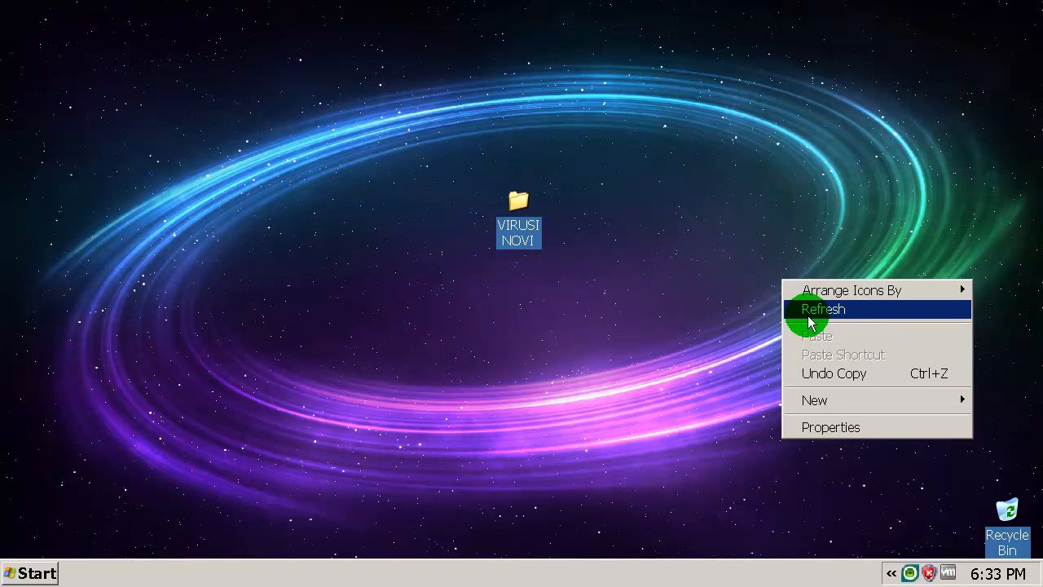
{"action": "left_click", "coordinate": [811, 322]}
{"action": "right_click", "coordinate": [521, 200]}
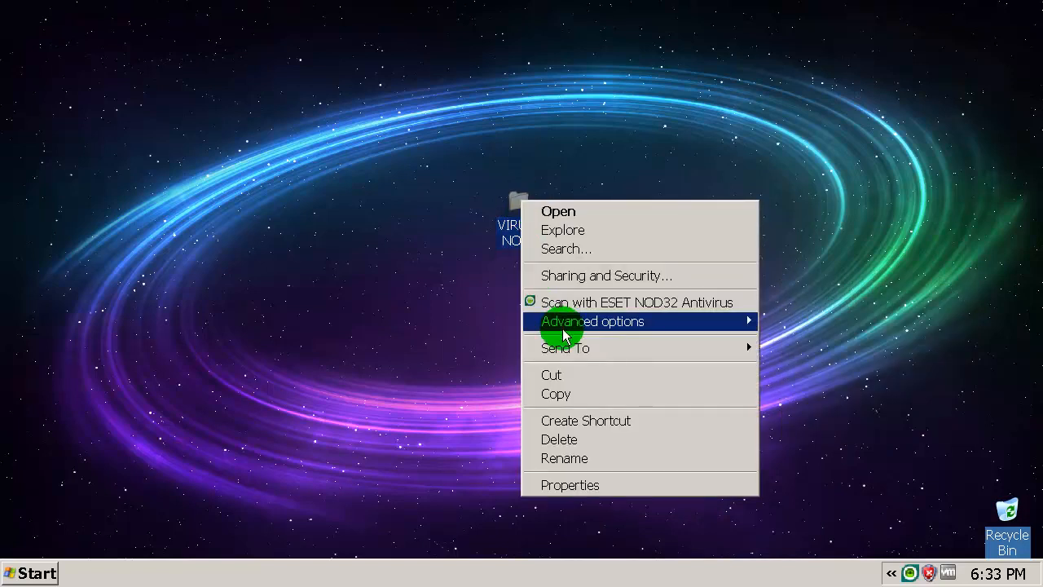
{"action": "mouse_move", "coordinate": [592, 321]}
{"action": "left_click", "coordinate": [791, 322]}
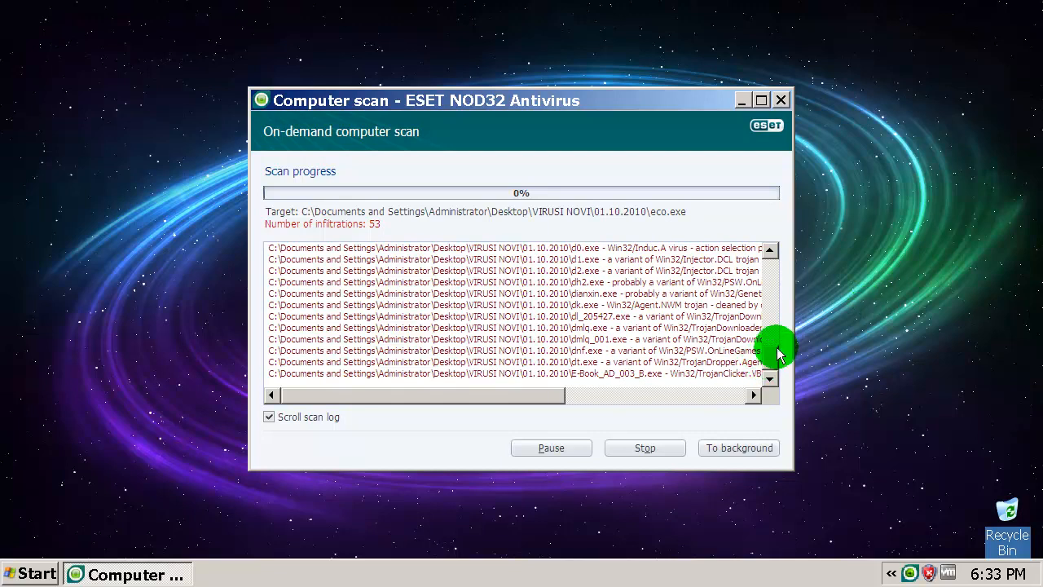
Widen the Computer scan window to show full log lines and select the dianxin.exe entry
{"action": "left_click_drag", "start_coordinate": [794, 320], "coordinate": [961, 310]}
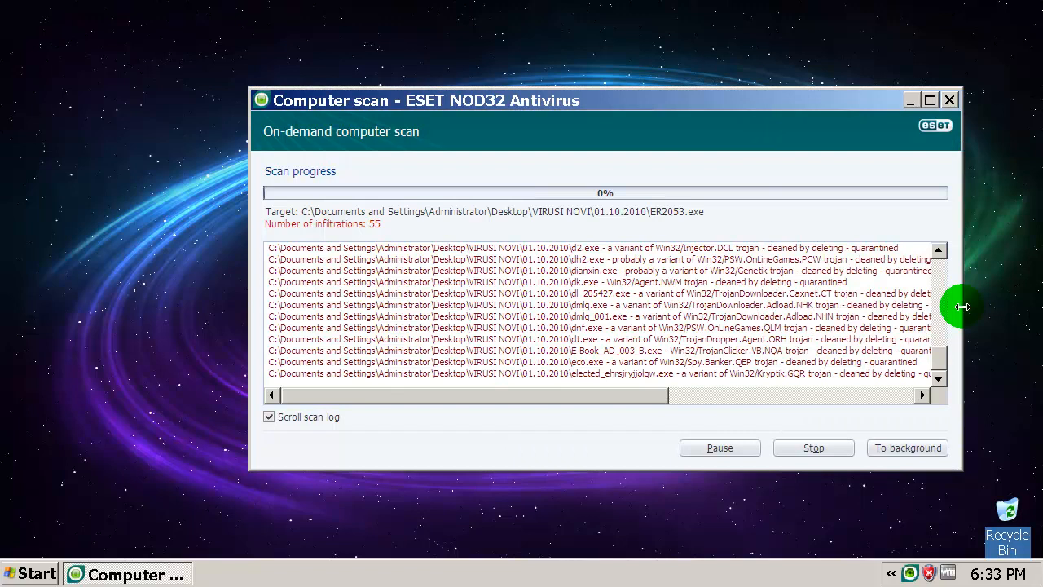
{"action": "left_click_drag", "start_coordinate": [250, 295], "coordinate": [103, 315]}
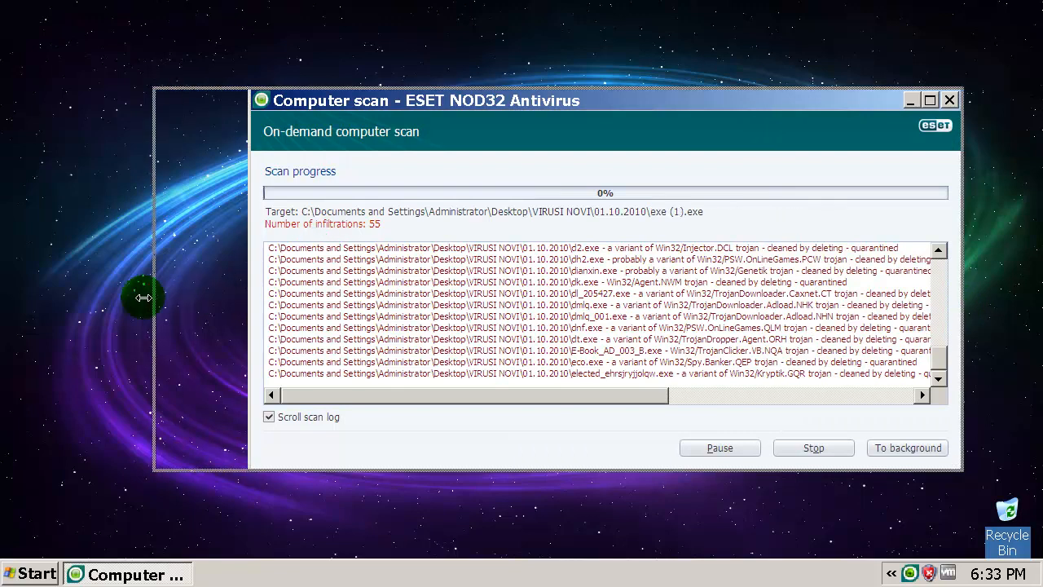
{"action": "left_click", "coordinate": [714, 272]}
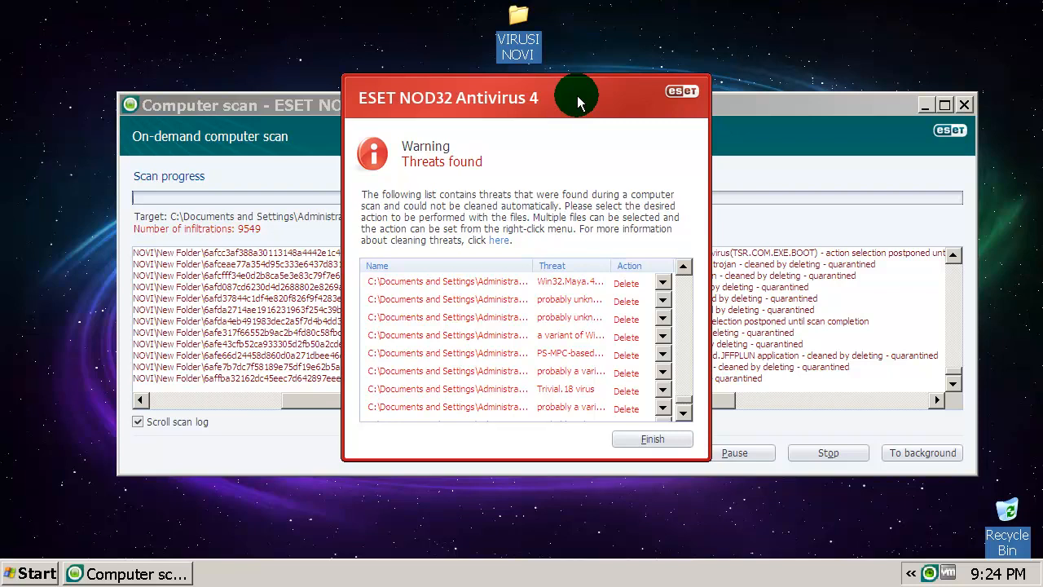
Finish the Threats found dialog and let the scan complete: 52,975 scanned, 9,549 cleaned
{"action": "left_click", "coordinate": [662, 440]}
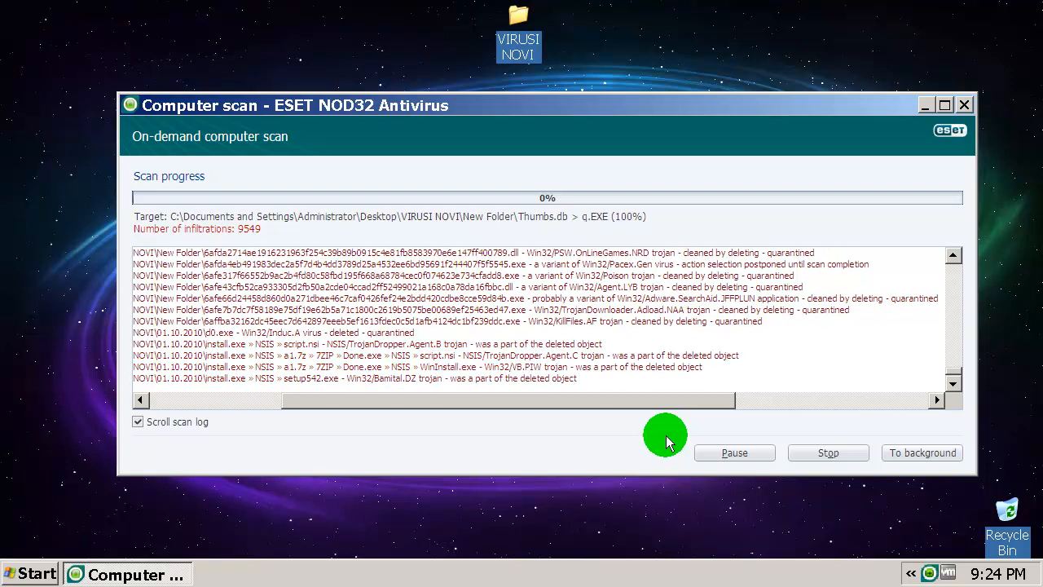
{"action": "left_click", "coordinate": [514, 27]}
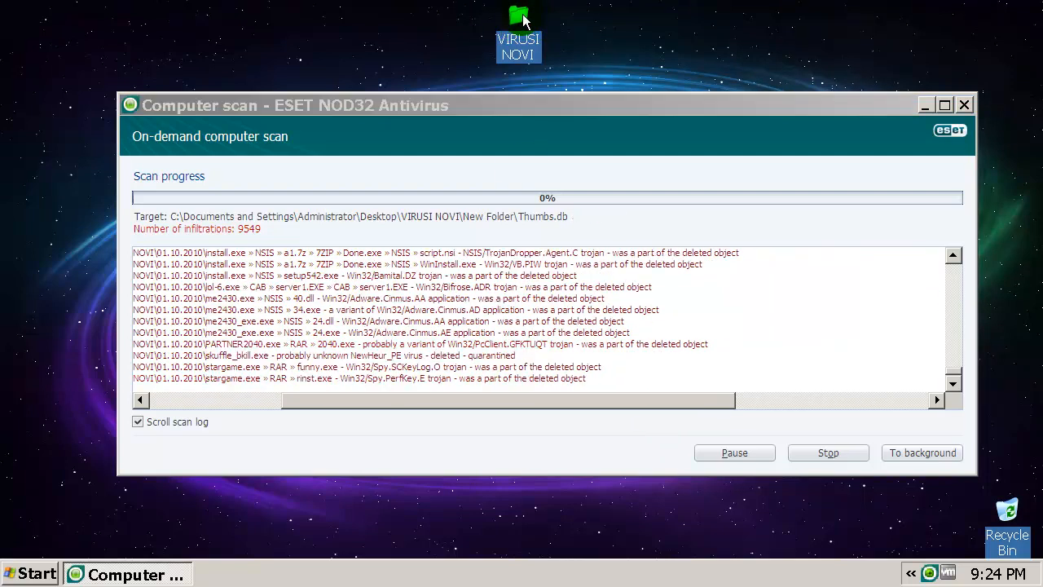
{"action": "right_click", "coordinate": [523, 21]}
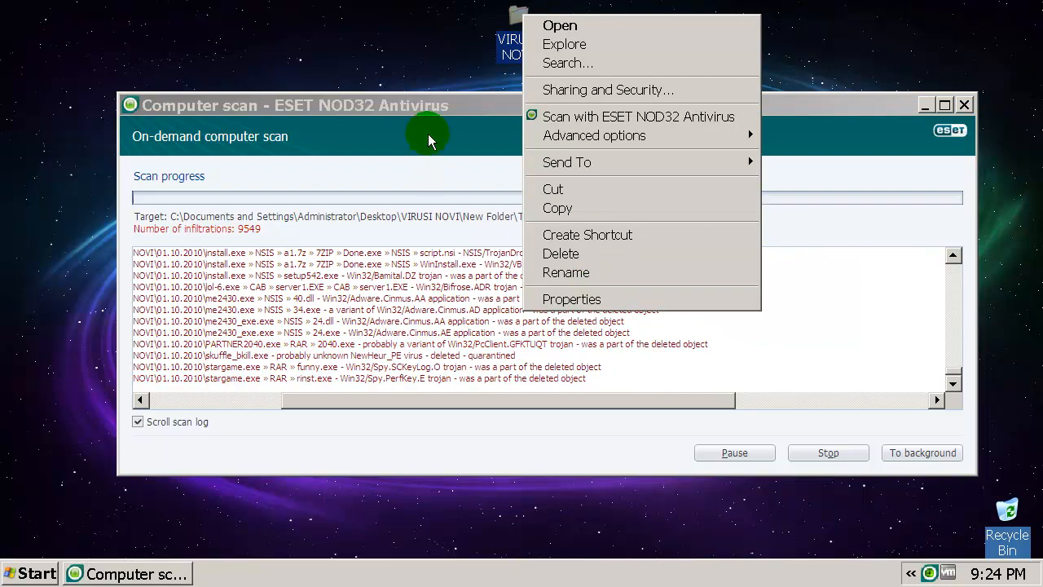
{"action": "left_click", "coordinate": [429, 109]}
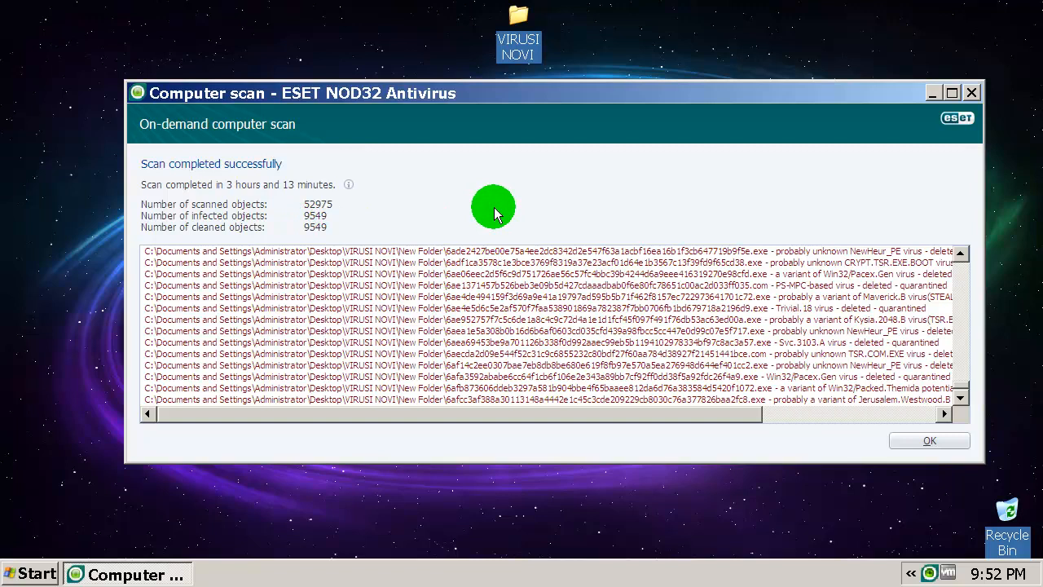
Check VIRUSI NOVI's properties, now 794 MB with 956 files in 33 folders
{"action": "right_click", "coordinate": [515, 18]}
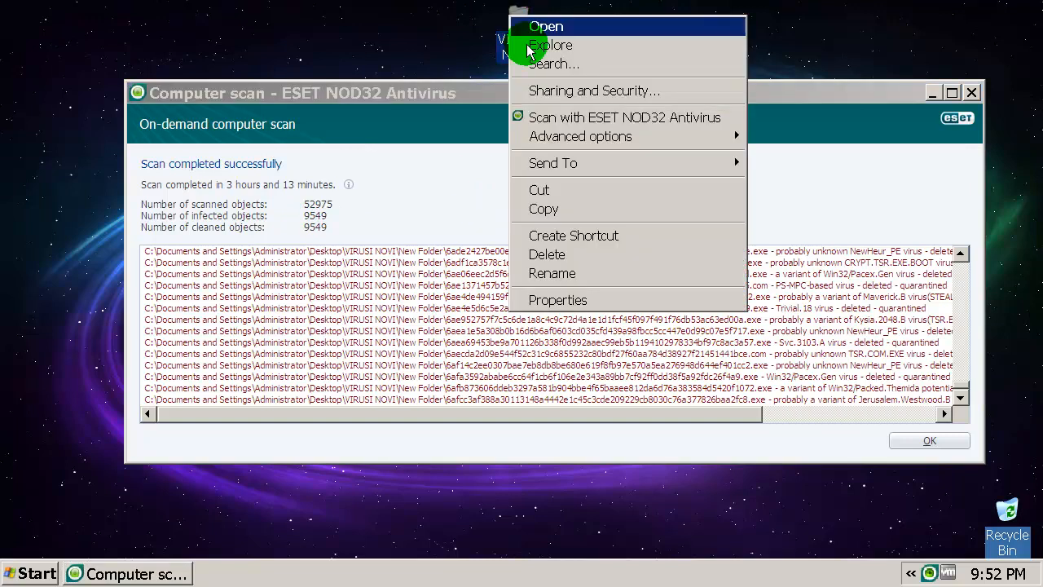
{"action": "left_click", "coordinate": [589, 299]}
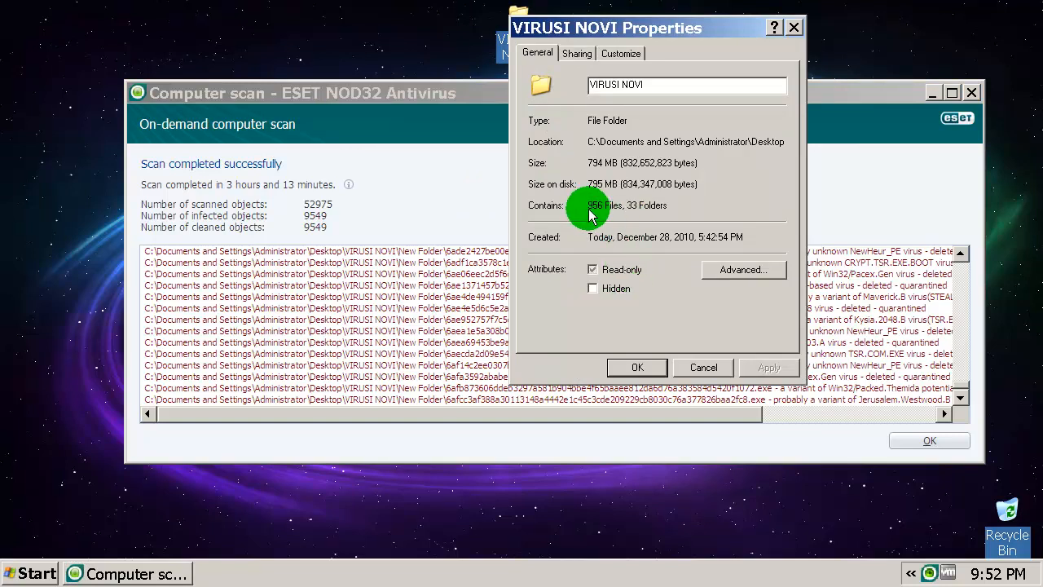
{"action": "left_click", "coordinate": [715, 371]}
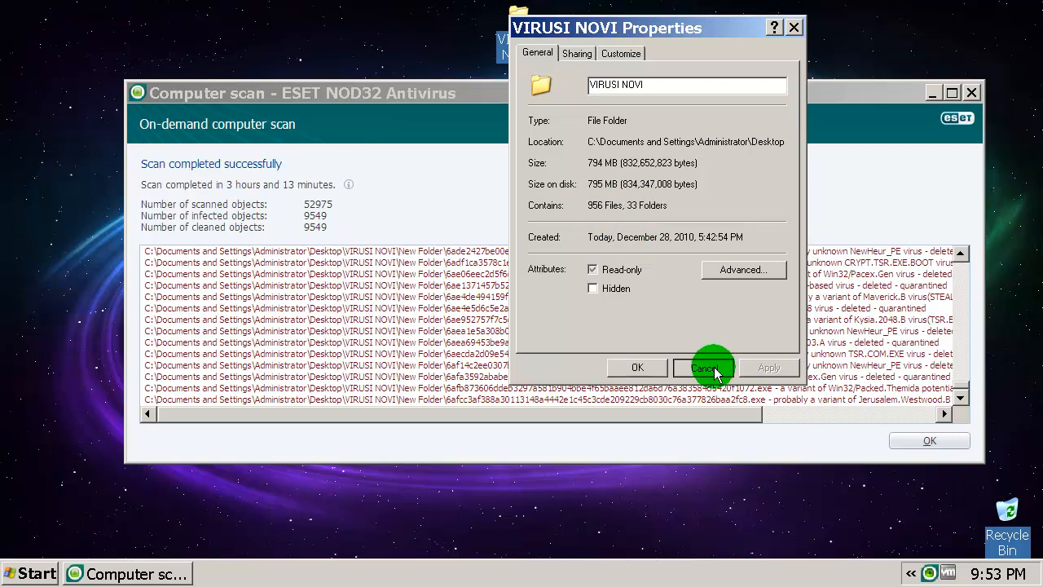
Look inside the VIRUSI NOVI folder, then close it and the scan results window
{"action": "double_click", "coordinate": [519, 27]}
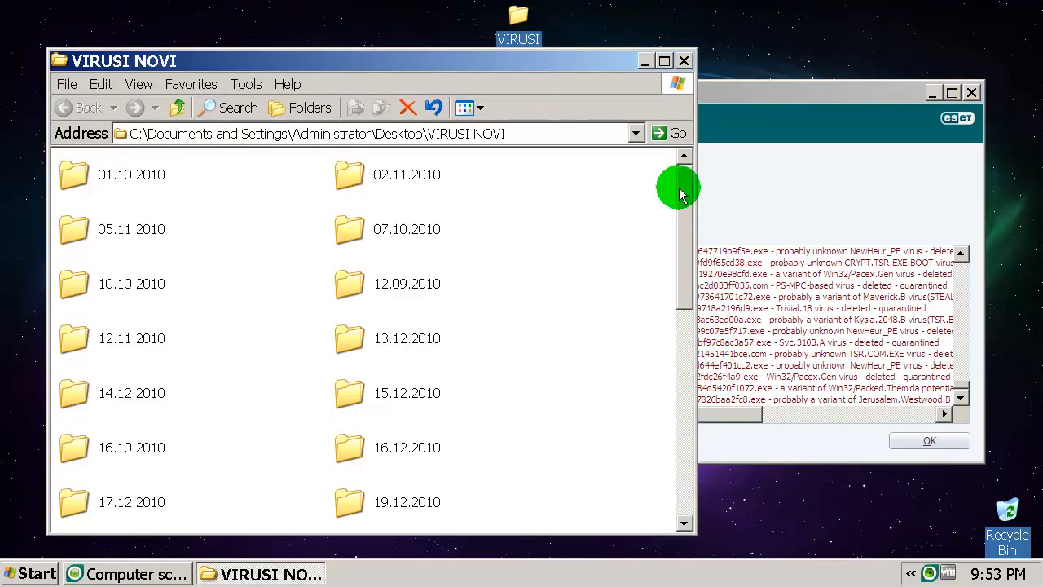
{"action": "mouse_move", "coordinate": [683, 194]}
{"action": "left_mouse_down"}
{"action": "mouse_move", "coordinate": [682, 372]}
{"action": "mouse_move", "coordinate": [682, 149]}
{"action": "mouse_move", "coordinate": [689, 155]}
{"action": "left_mouse_up"}
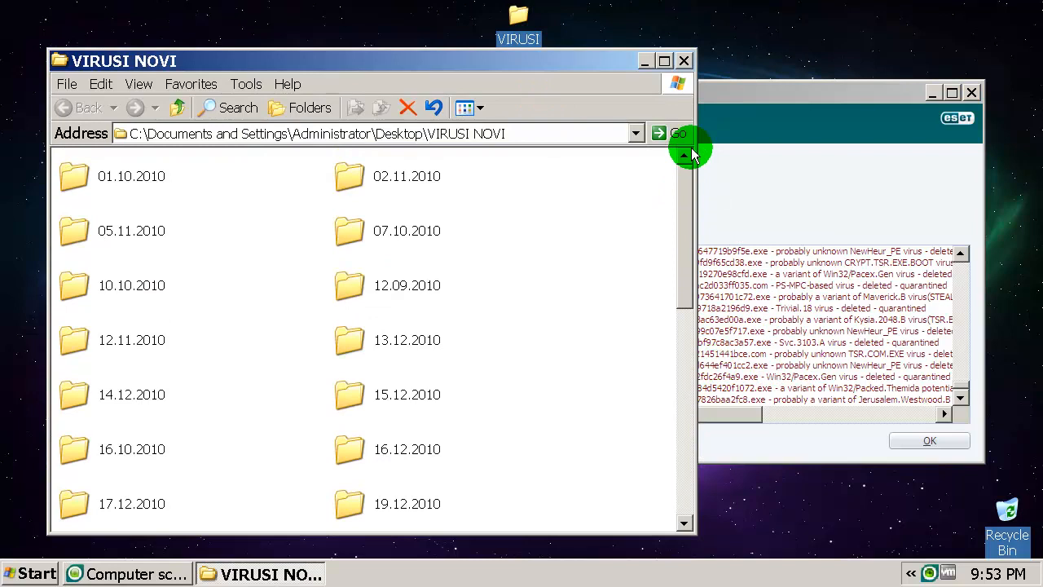
{"action": "left_click", "coordinate": [684, 61]}
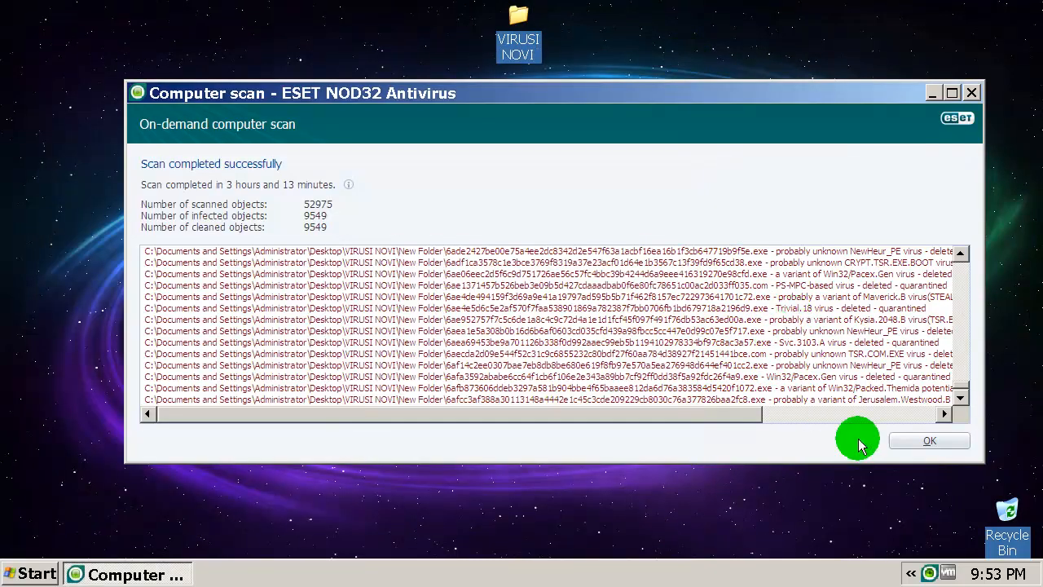
{"action": "left_click", "coordinate": [921, 440]}
Rescan VIRUSI NOVI with ESET NOD32, finishing with 31,699 objects and 0 infected
{"action": "right_click", "coordinate": [528, 238]}
{"action": "left_click", "coordinate": [556, 225]}
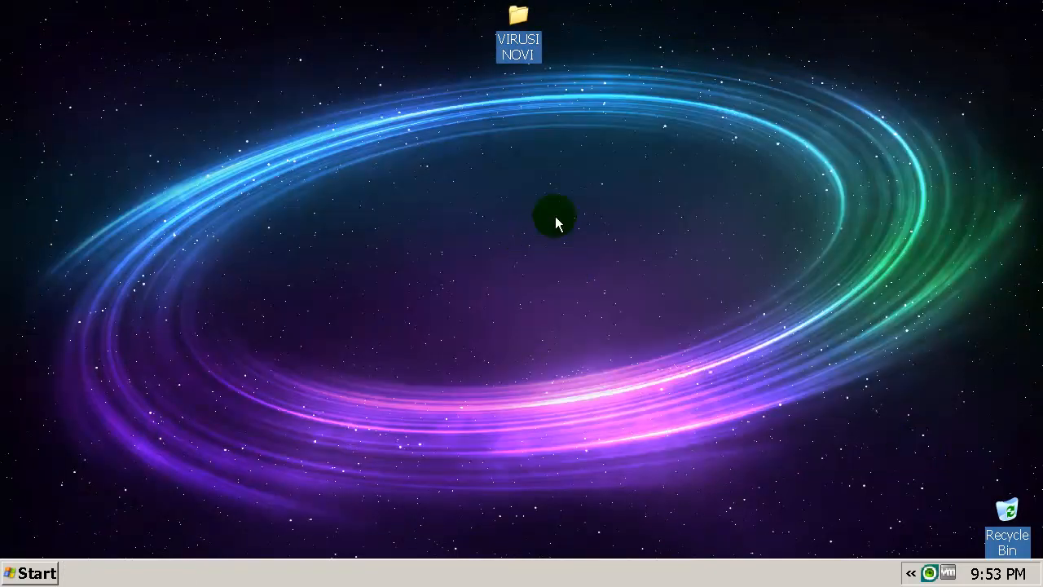
{"action": "right_click", "coordinate": [517, 16]}
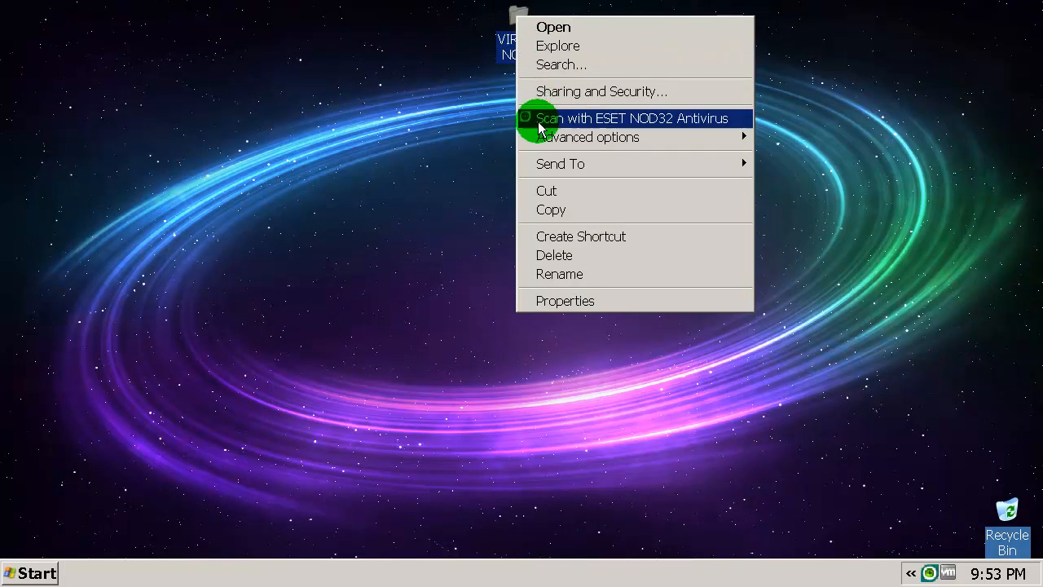
{"action": "mouse_move", "coordinate": [588, 137]}
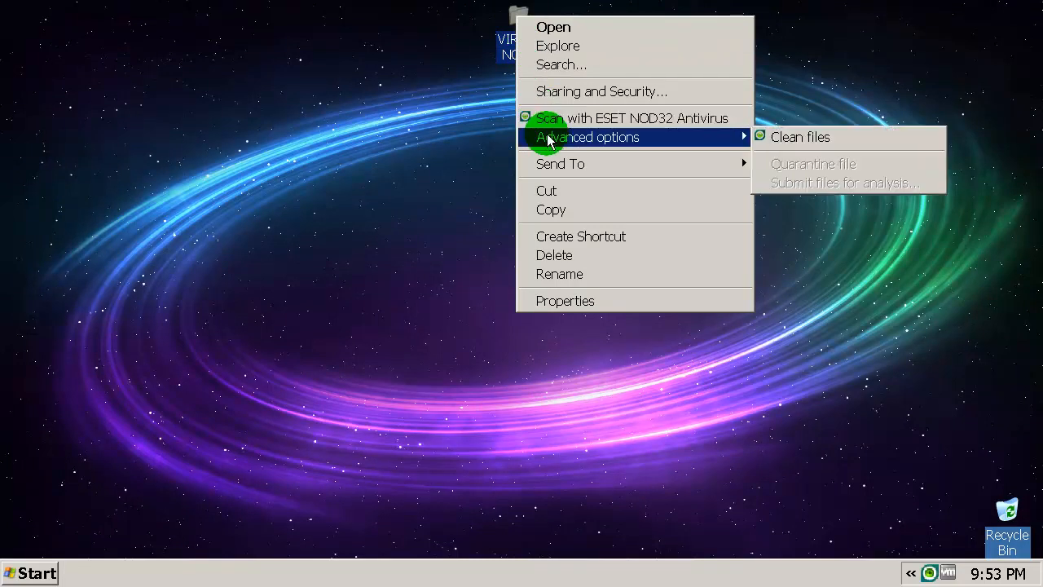
{"action": "left_click", "coordinate": [782, 144]}
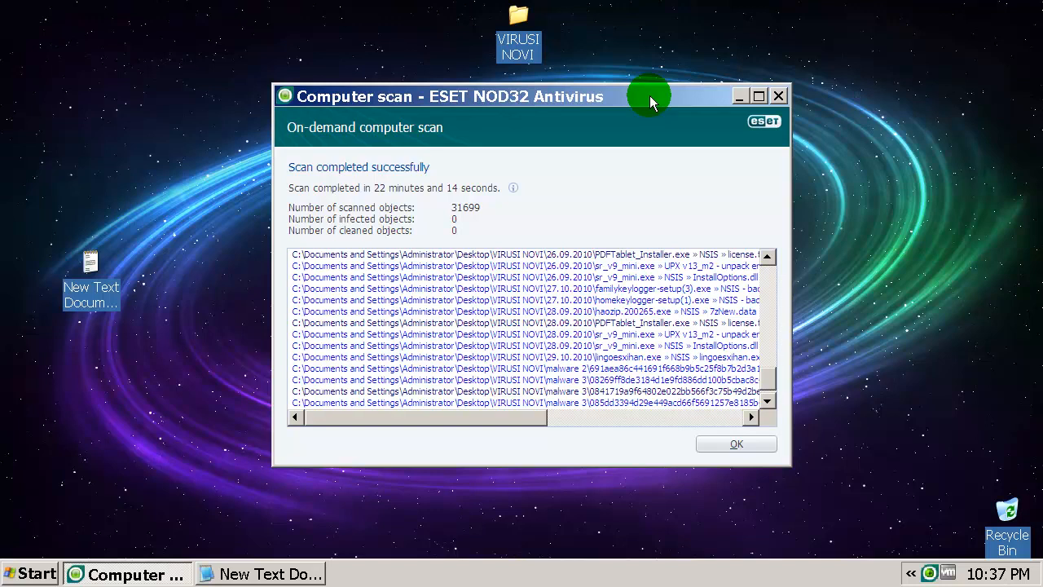
Review the rescan log, selecting the familykeylogger-setup(3).exe entry, and close the results
{"action": "left_click_drag", "start_coordinate": [663, 99], "coordinate": [626, 101]}
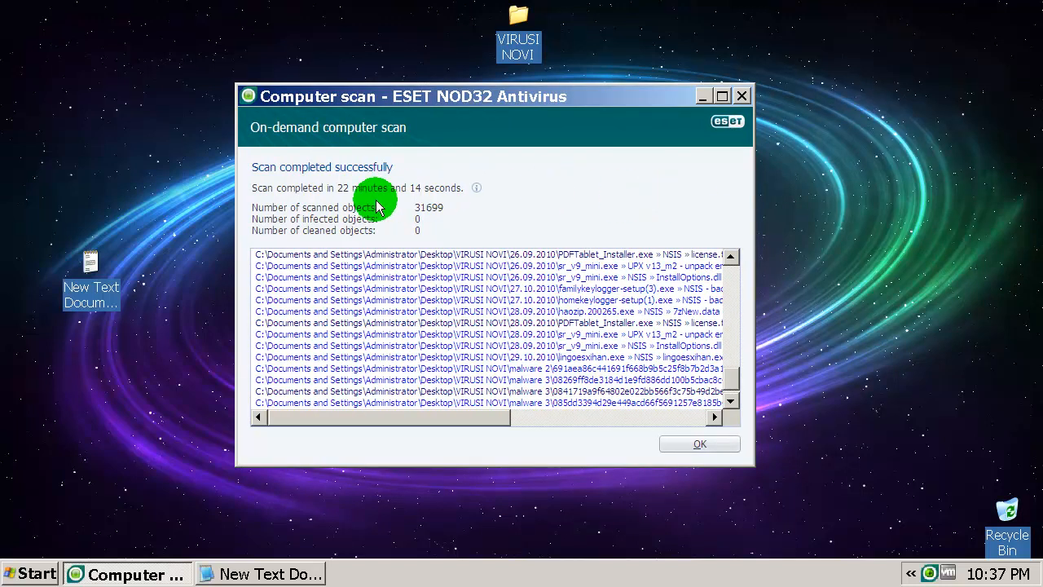
{"action": "left_click", "coordinate": [562, 289]}
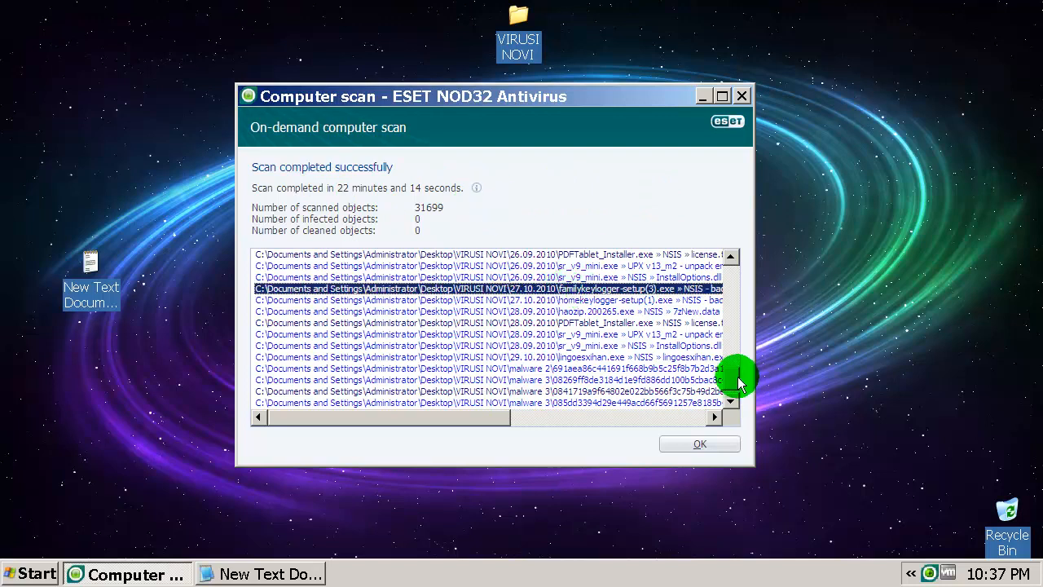
{"action": "mouse_move", "coordinate": [728, 373]}
{"action": "left_mouse_down"}
{"action": "mouse_move", "coordinate": [722, 291]}
{"action": "mouse_move", "coordinate": [728, 380]}
{"action": "left_mouse_up"}
{"action": "left_click", "coordinate": [692, 457]}
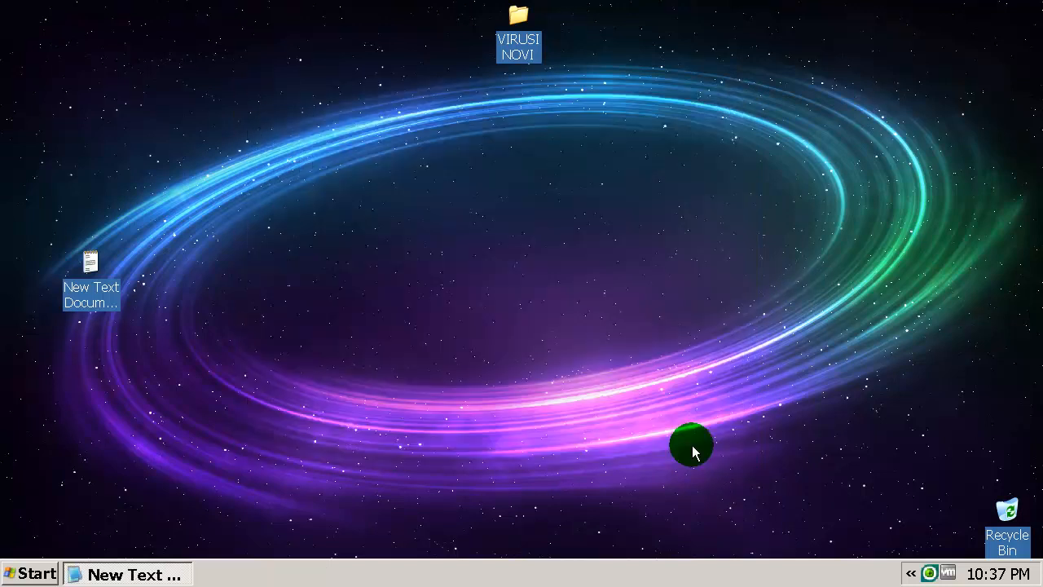
Recheck VIRUSI NOVI's 956-file count in Properties and restore the Notepad note 'Eset Nod32 10000/956 -'
{"action": "right_click", "coordinate": [555, 245]}
{"action": "left_click", "coordinate": [568, 275]}
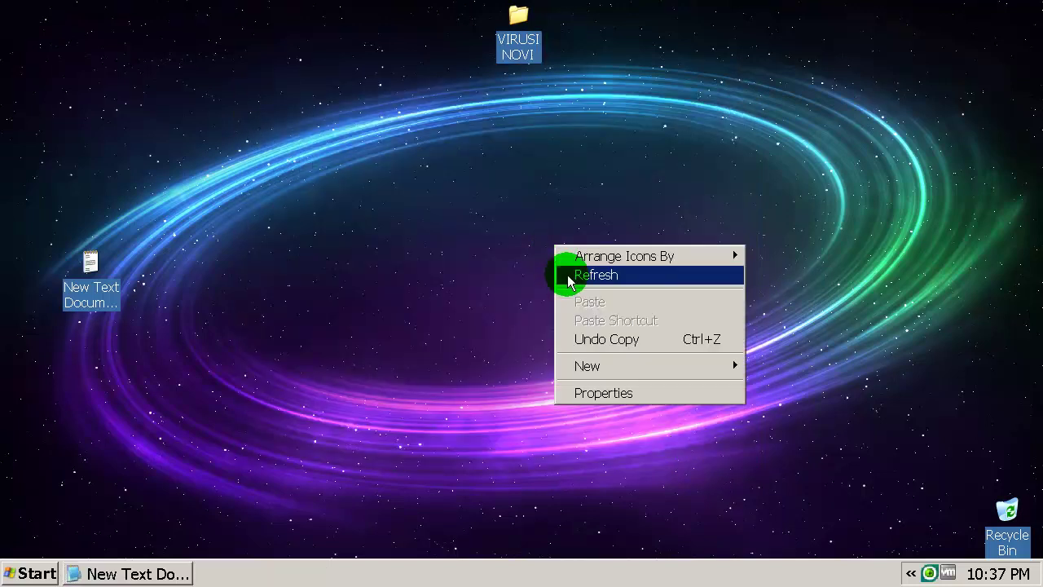
{"action": "right_click", "coordinate": [518, 15]}
{"action": "left_click", "coordinate": [556, 299]}
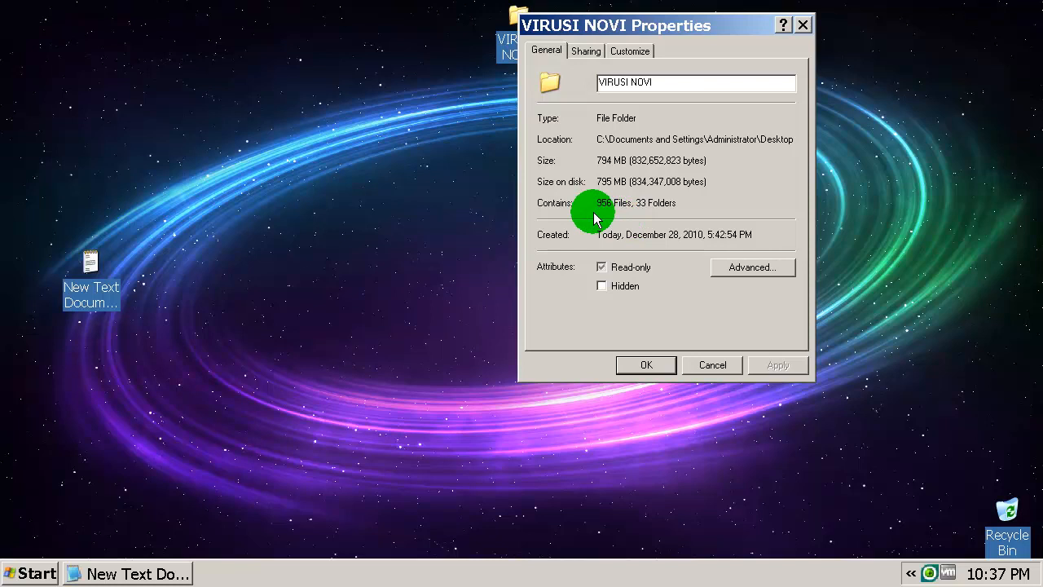
{"action": "left_click", "coordinate": [707, 367]}
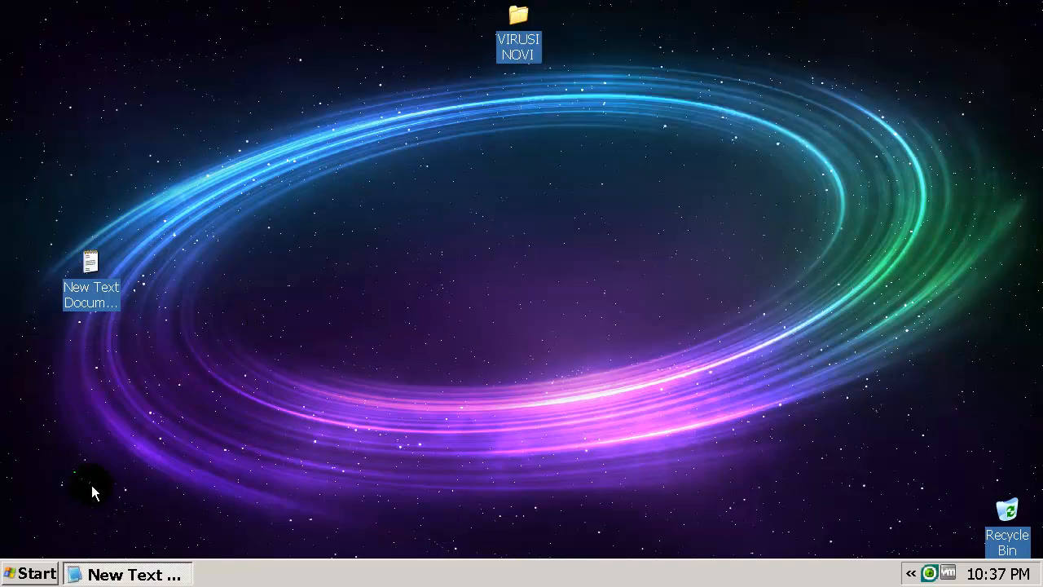
{"action": "left_click", "coordinate": [114, 572]}
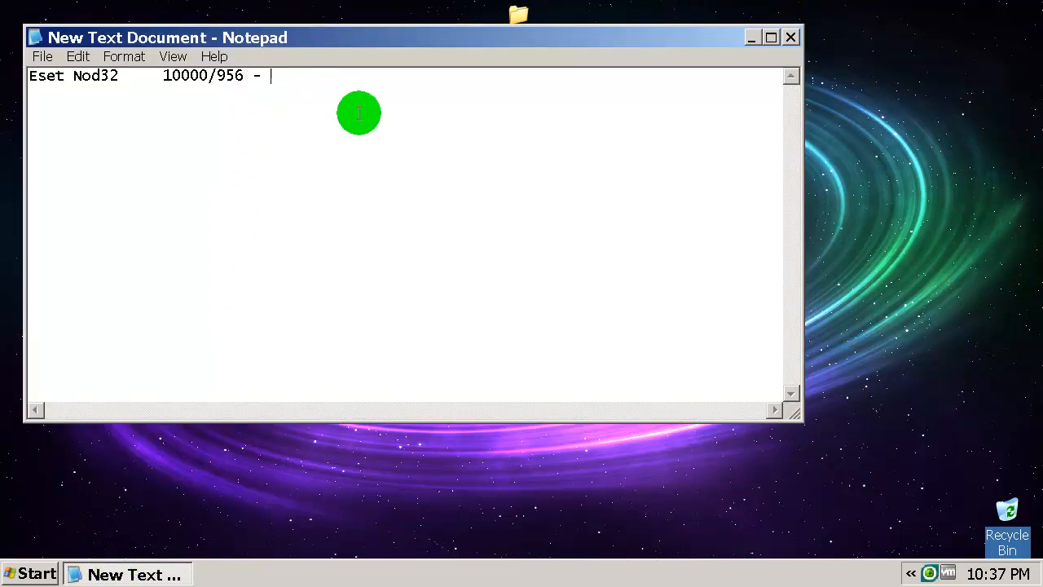
{"action": "type", "text": "90."}
{"action": "type", "text": "4"}
{"action": "type", "text": "4 %"}
Close the note reading 'Eset Nod32 10000/956 - 90.44 %' and save the changes
{"action": "left_click_drag", "start_coordinate": [387, 37], "coordinate": [422, 103]}
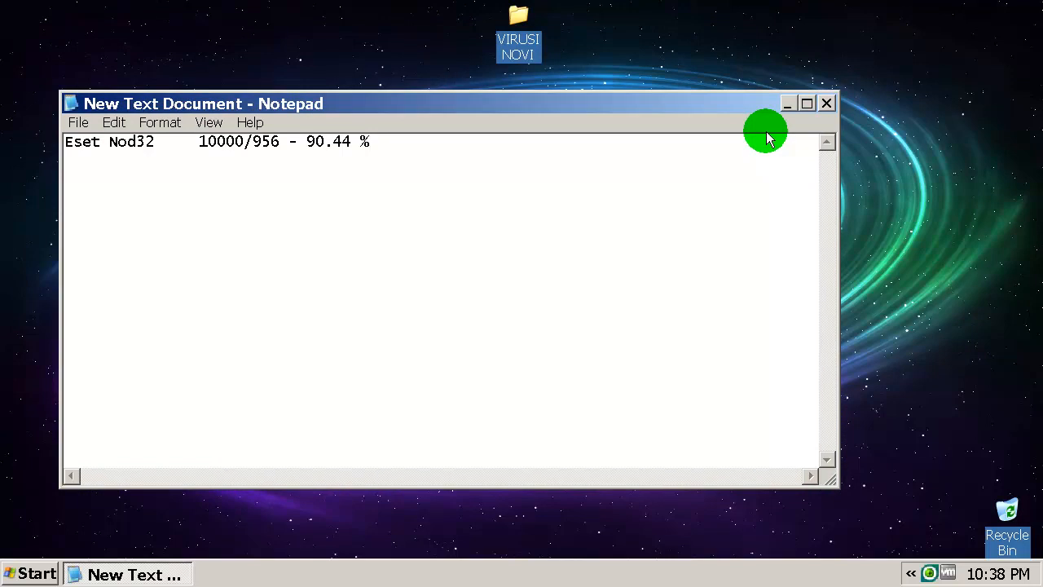
{"action": "left_click", "coordinate": [827, 105]}
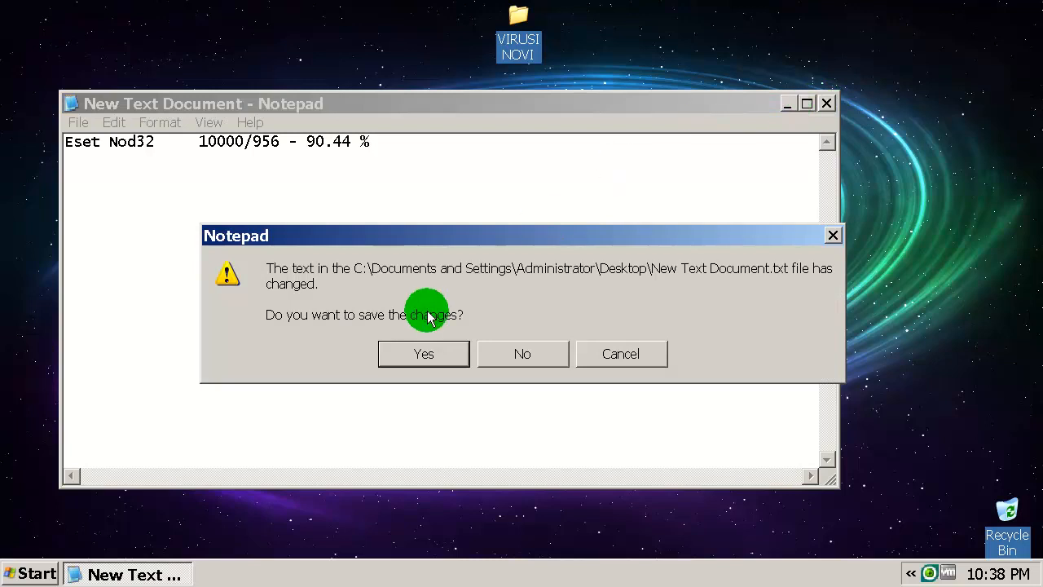
{"action": "left_click", "coordinate": [401, 355]}
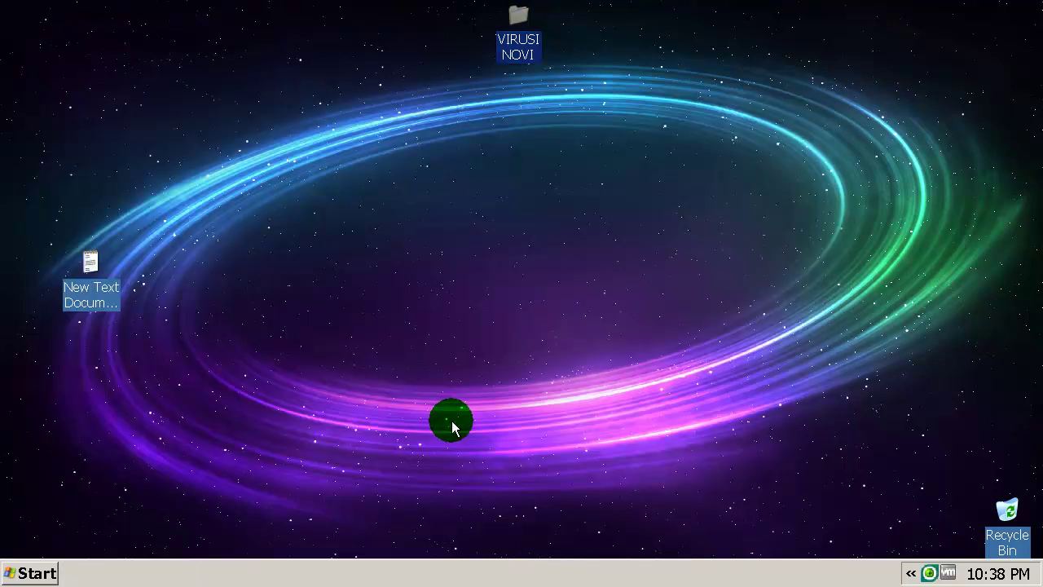
Bring up the ESET main window from the system tray icon
{"action": "double_click", "coordinate": [934, 575]}
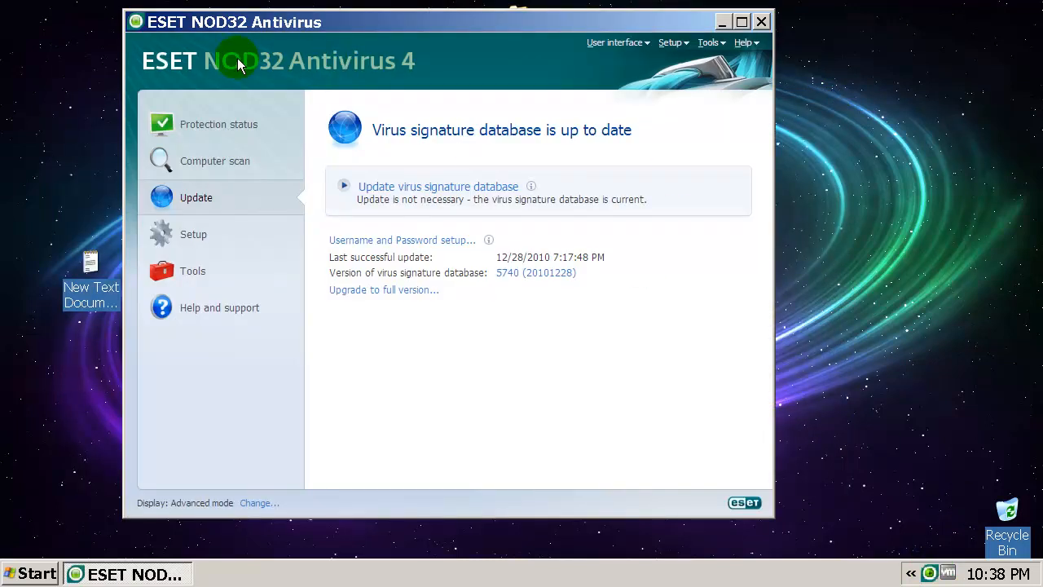